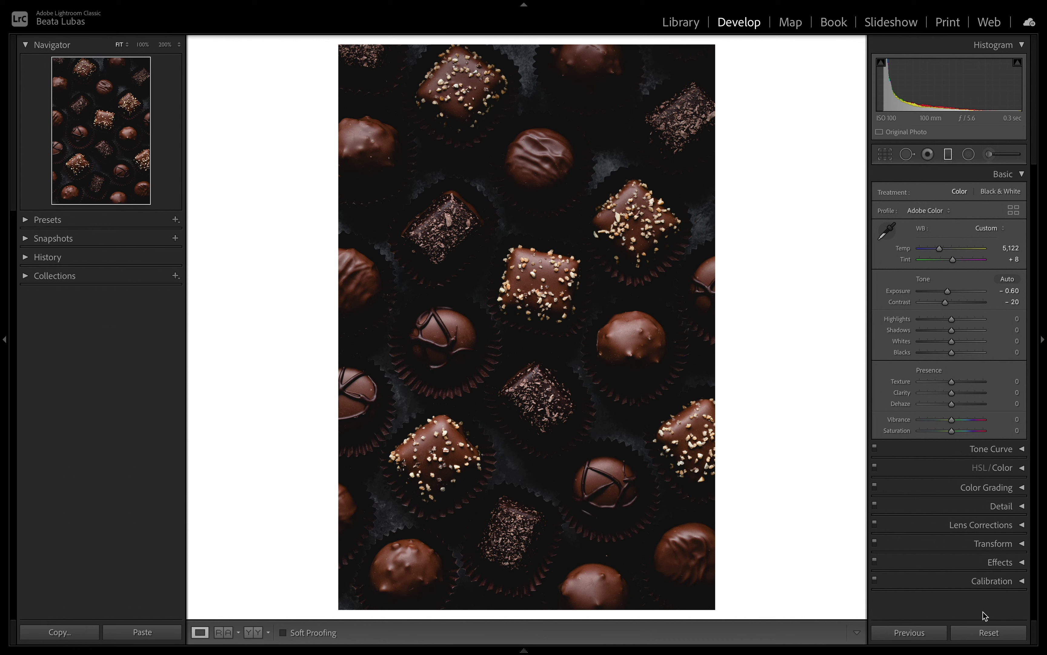
# Reset all develop adjustments on the chocolate photo.
pyautogui.click(989, 632)
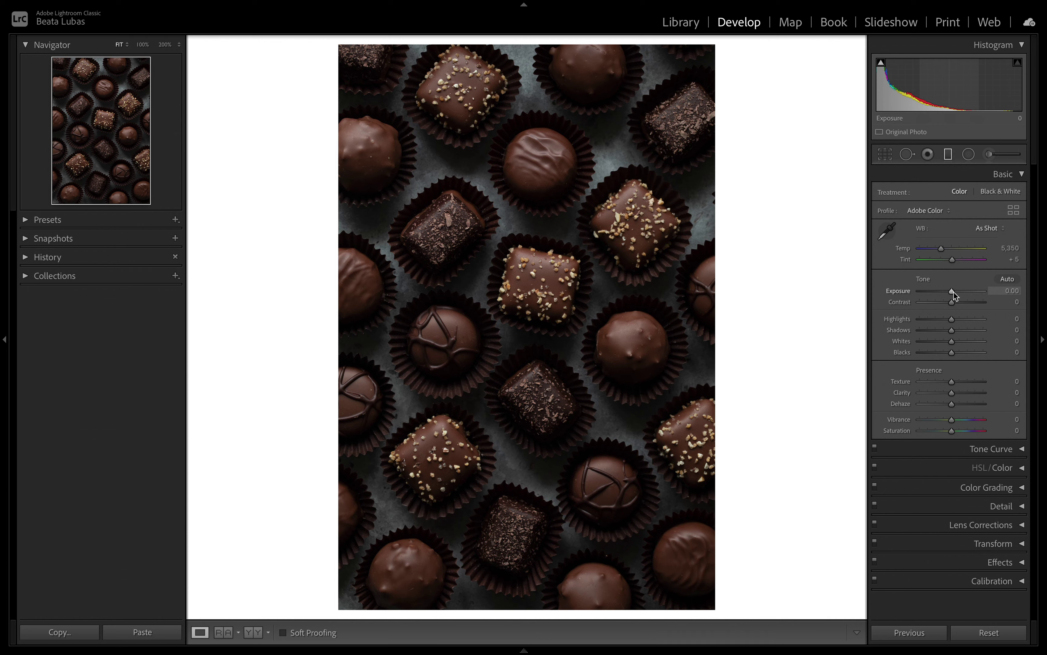
# Try an Exposure of −1.45 to preview the shadow clipping, and reset the tone settings.
pyautogui.moveTo(954, 292); pyautogui.dragTo(944, 293)
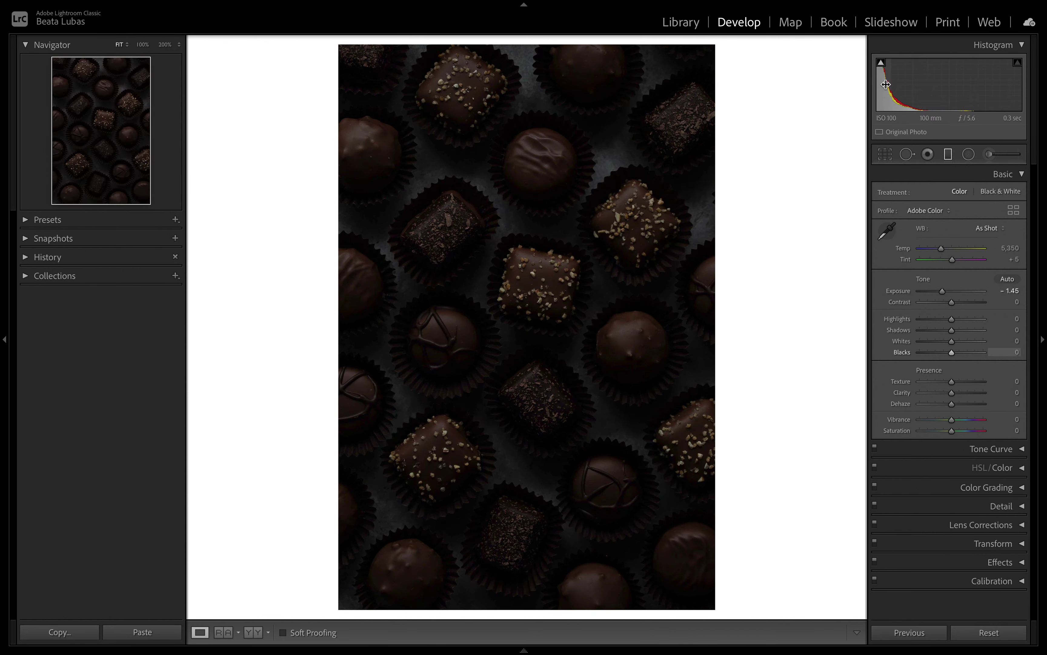
pyautogui.moveTo(881, 64)
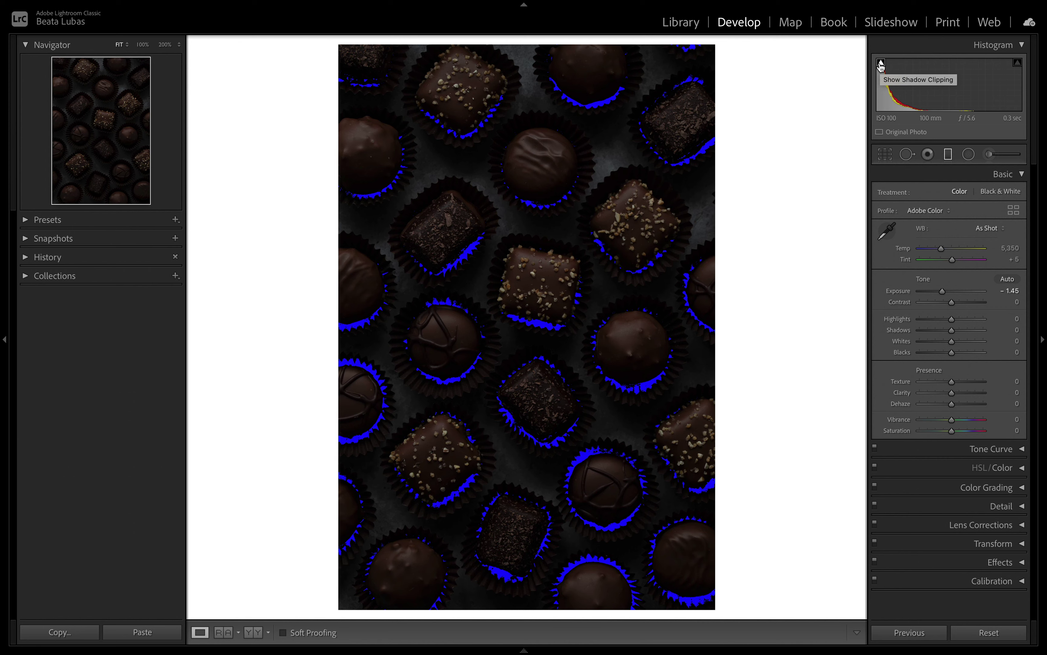
pyautogui.doubleClick(920, 279)
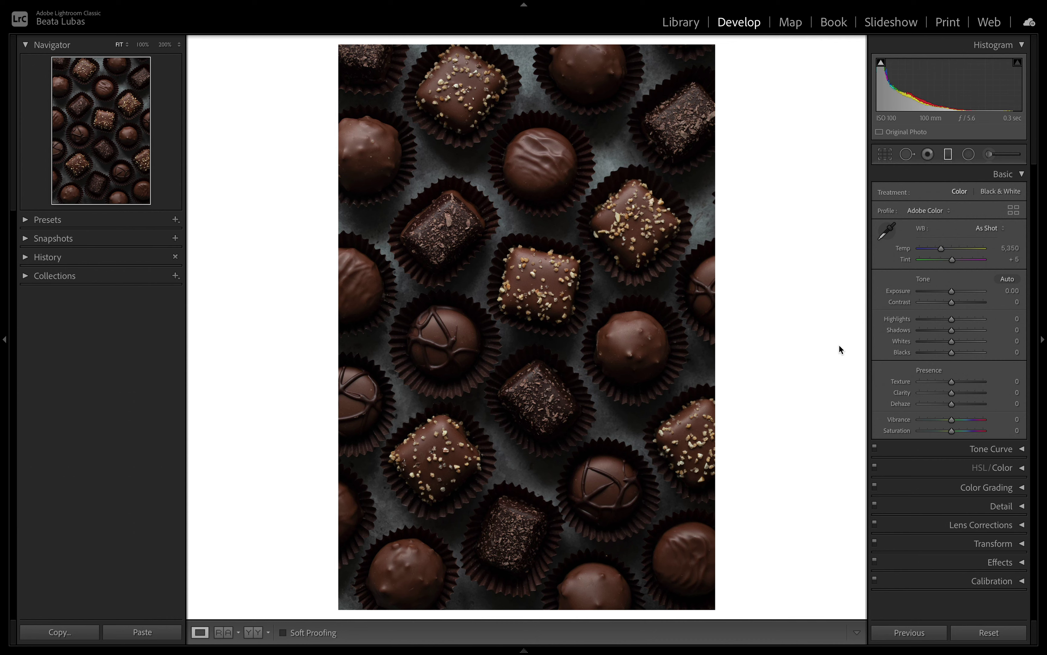
# Shape an S-like point curve with highlights at input 189, output 201, midtones at 96/79, a lowered shadow point, and the black point lifted to 0/14.
pyautogui.click(1011, 450)
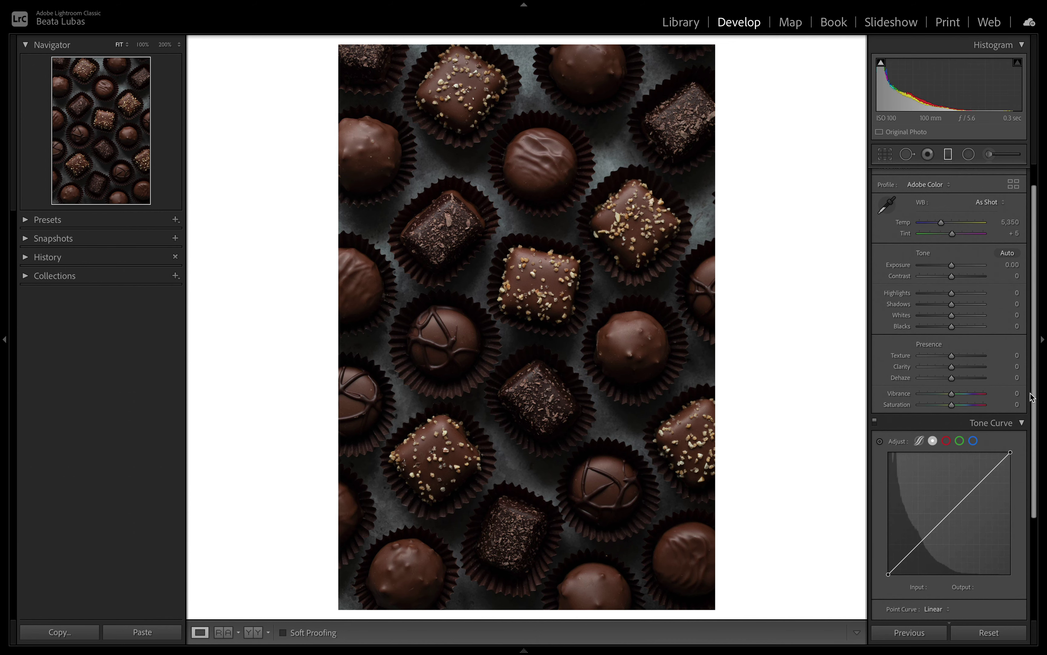
pyautogui.moveTo(1034, 394); pyautogui.dragTo(1030, 487)
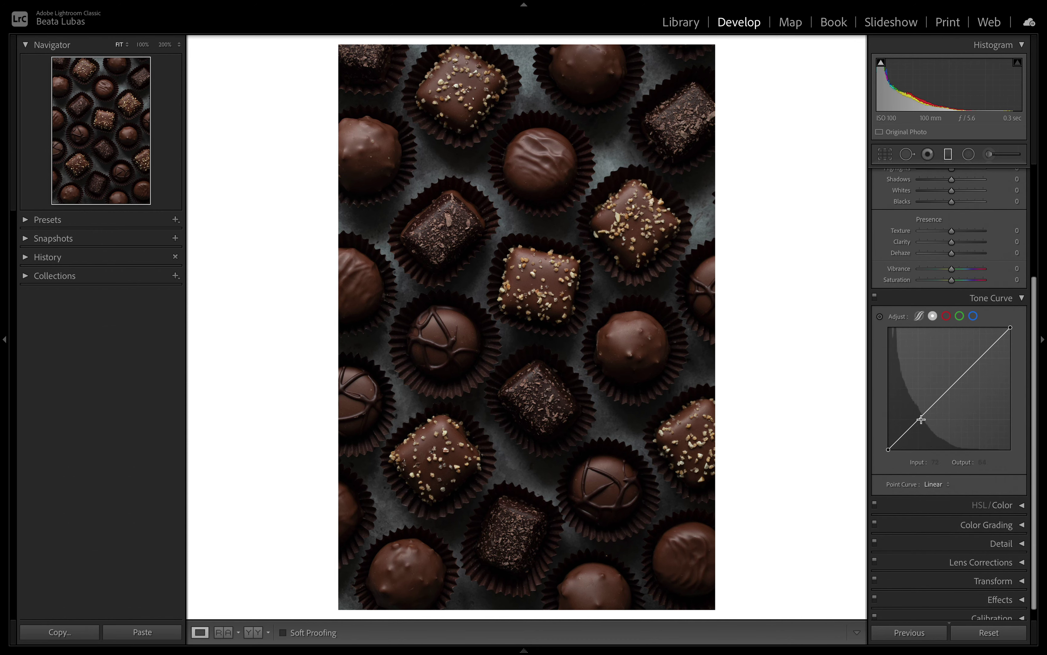
pyautogui.moveTo(921, 419)
pyautogui.mouseDown()
pyautogui.moveTo(912, 433)
pyautogui.moveTo(939, 415)
pyautogui.moveTo(934, 405)
pyautogui.mouseUp()
pyautogui.moveTo(974, 359); pyautogui.dragTo(979, 353)
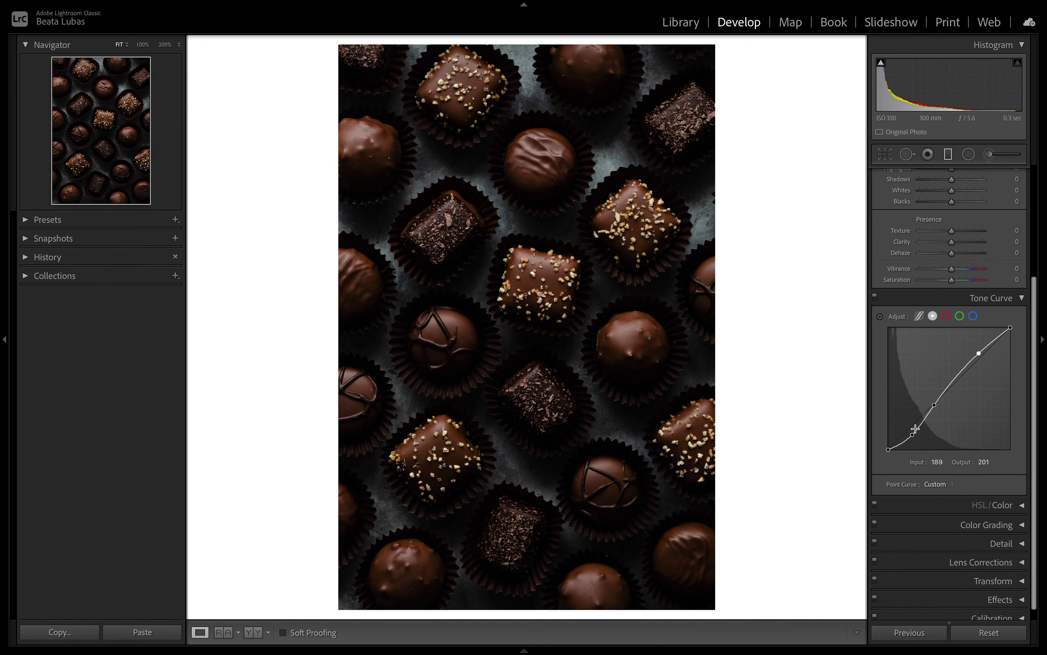
pyautogui.moveTo(913, 436); pyautogui.dragTo(915, 431)
pyautogui.moveTo(932, 406)
pyautogui.mouseDown()
pyautogui.moveTo(915, 433)
pyautogui.moveTo(936, 415)
pyautogui.mouseUp()
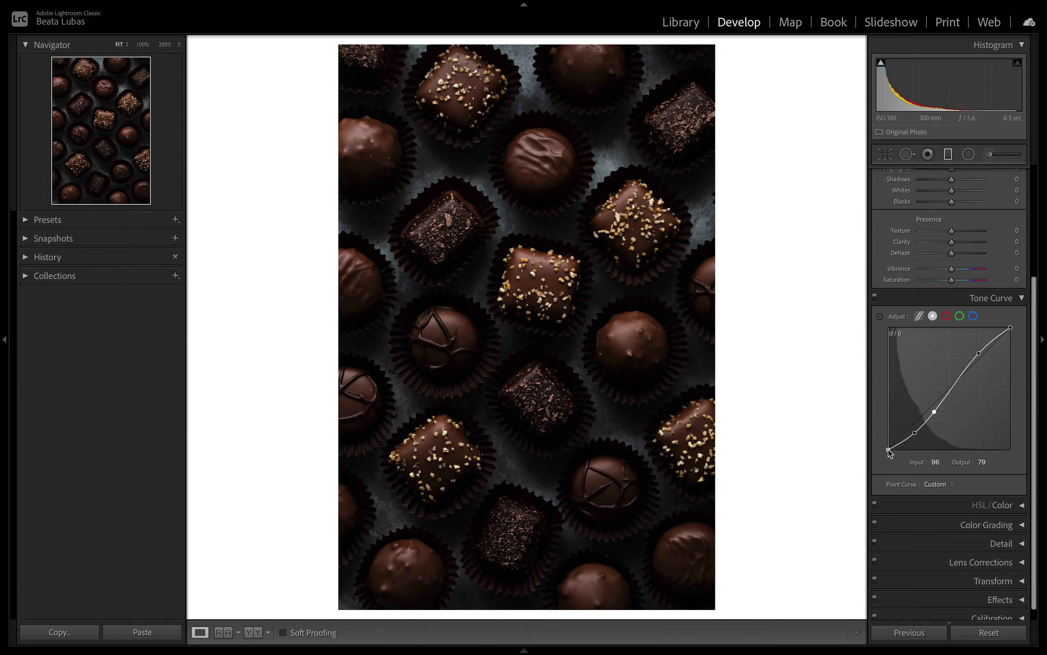
pyautogui.moveTo(888, 451); pyautogui.dragTo(886, 443)
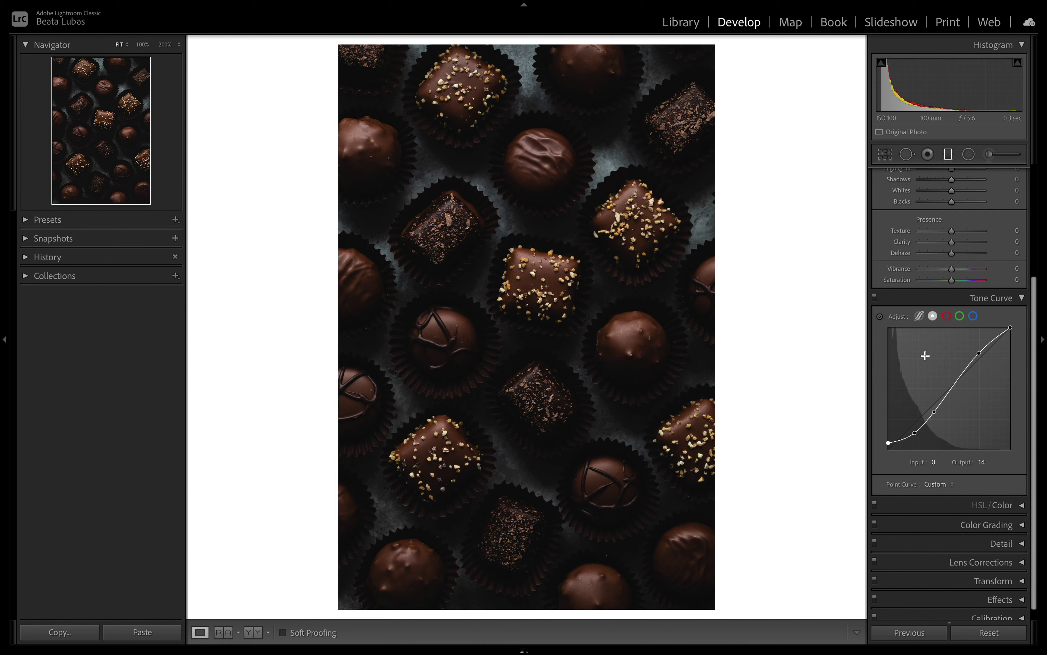
# Compare the photo with and without the tone curve adjustment.
pyautogui.click(875, 297)
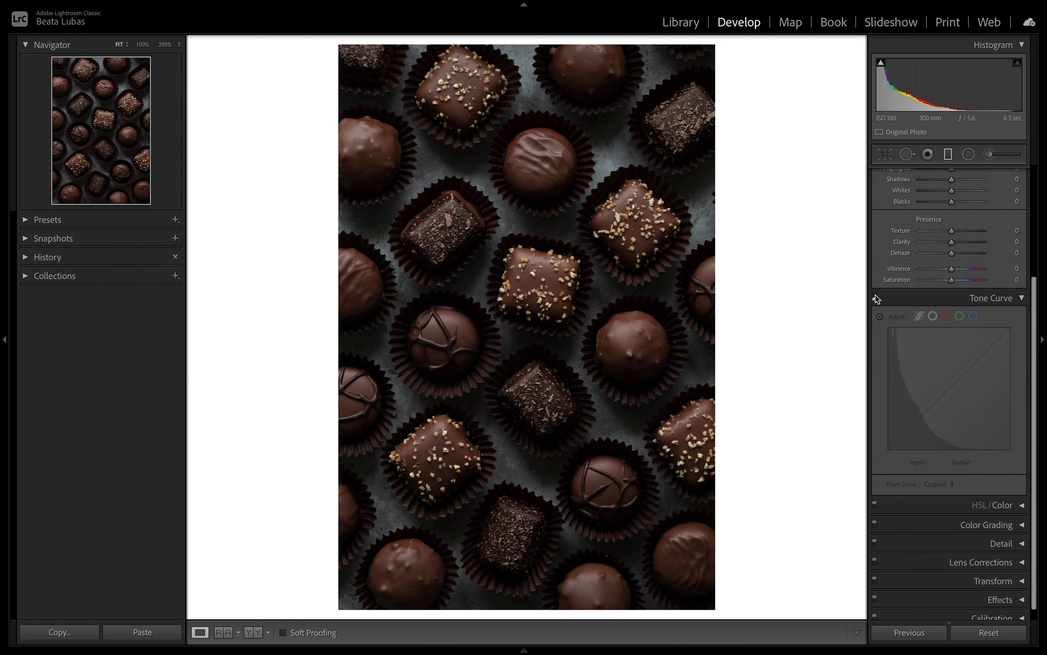
pyautogui.click(874, 297)
pyautogui.click(875, 297)
pyautogui.click(875, 297)
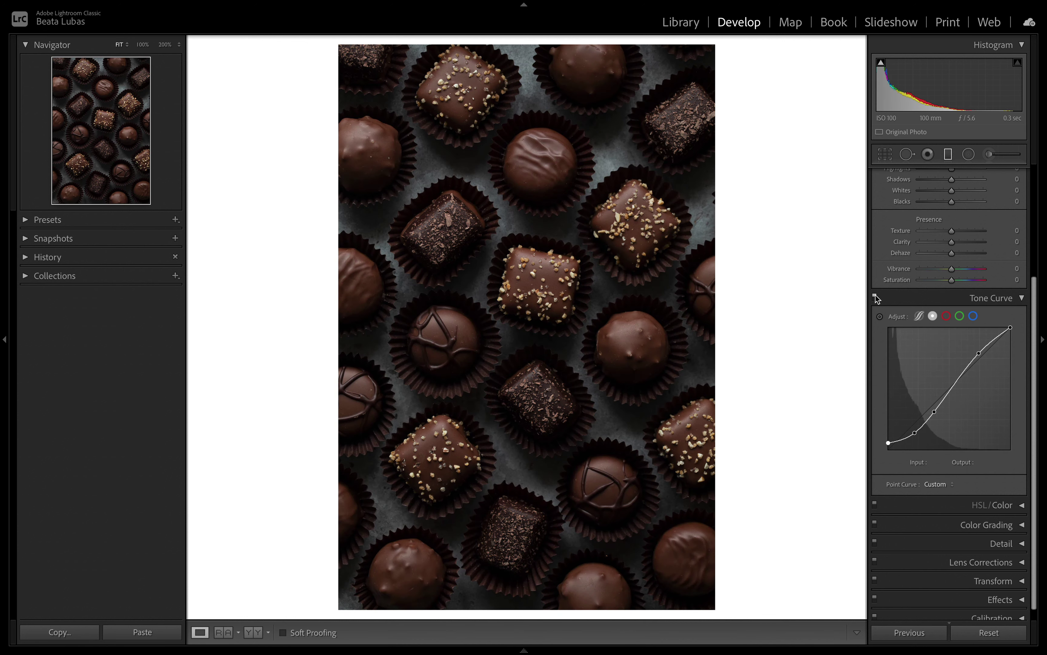
pyautogui.click(874, 297)
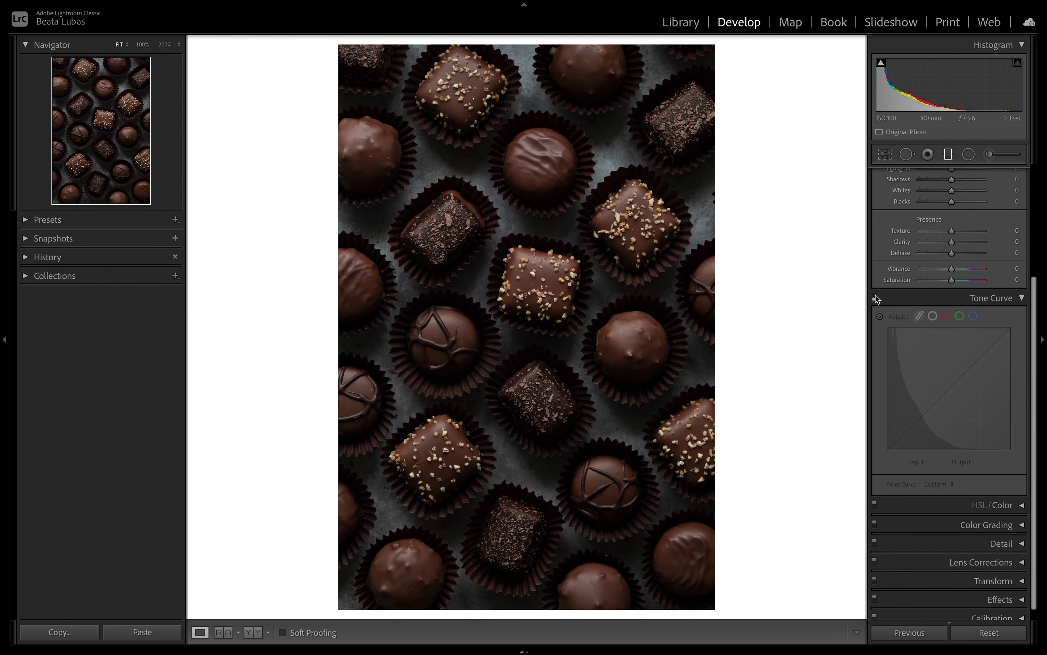
pyautogui.click(875, 297)
pyautogui.click(874, 297)
pyautogui.click(875, 297)
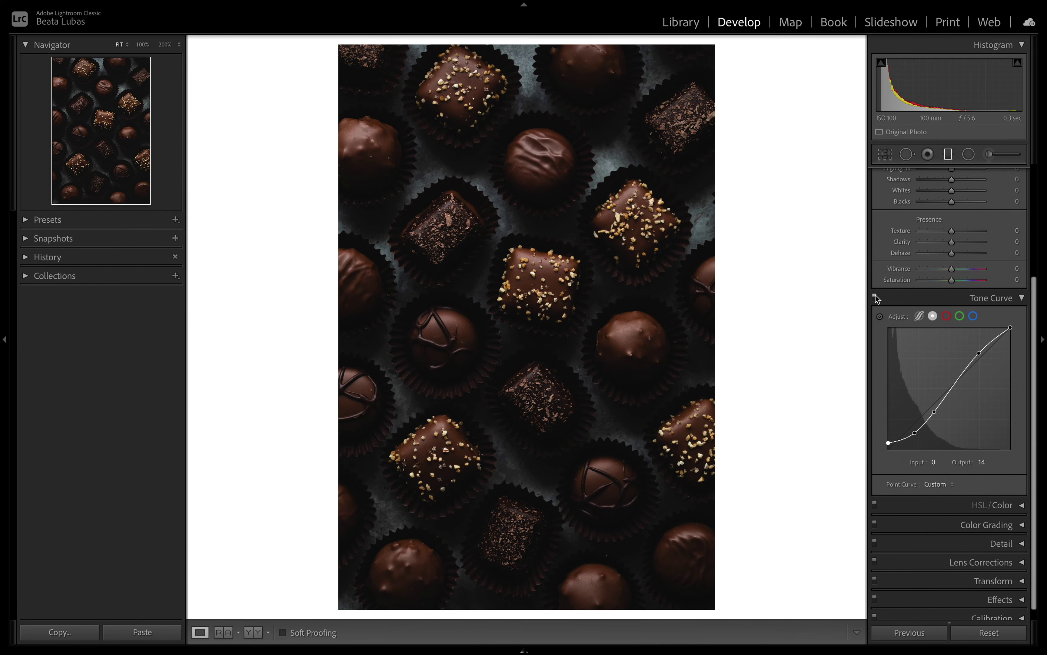
pyautogui.click(875, 297)
pyautogui.click(874, 297)
# In the HSL/Color adjustments, lower the orange Saturation to −12 and the red Saturation to −15.
pyautogui.scroll(-1, 1033, 399)
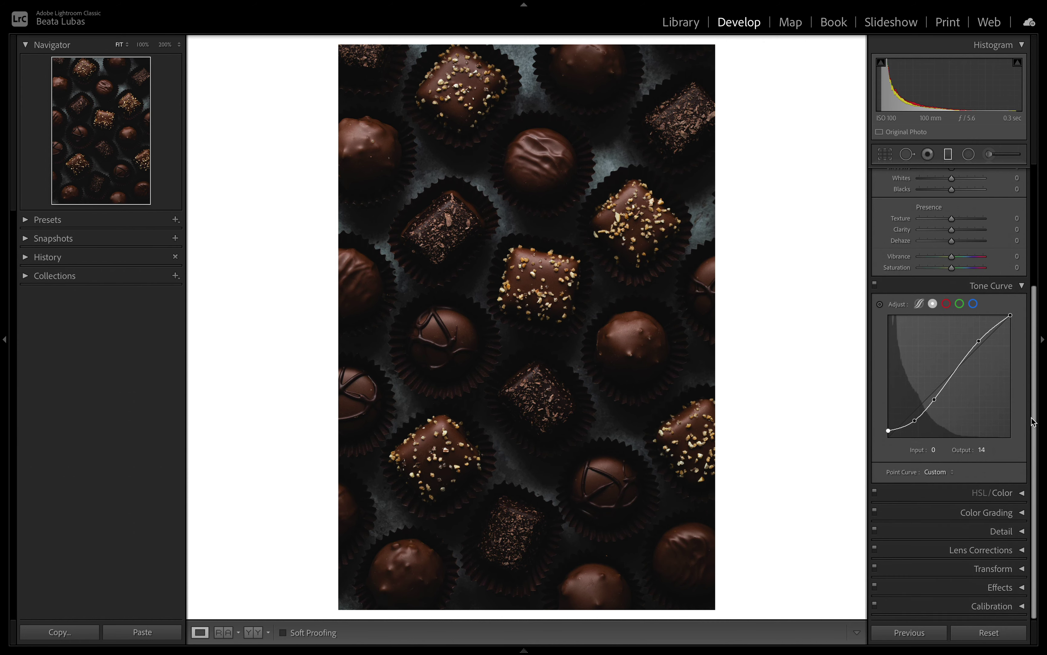
pyautogui.click(1020, 494)
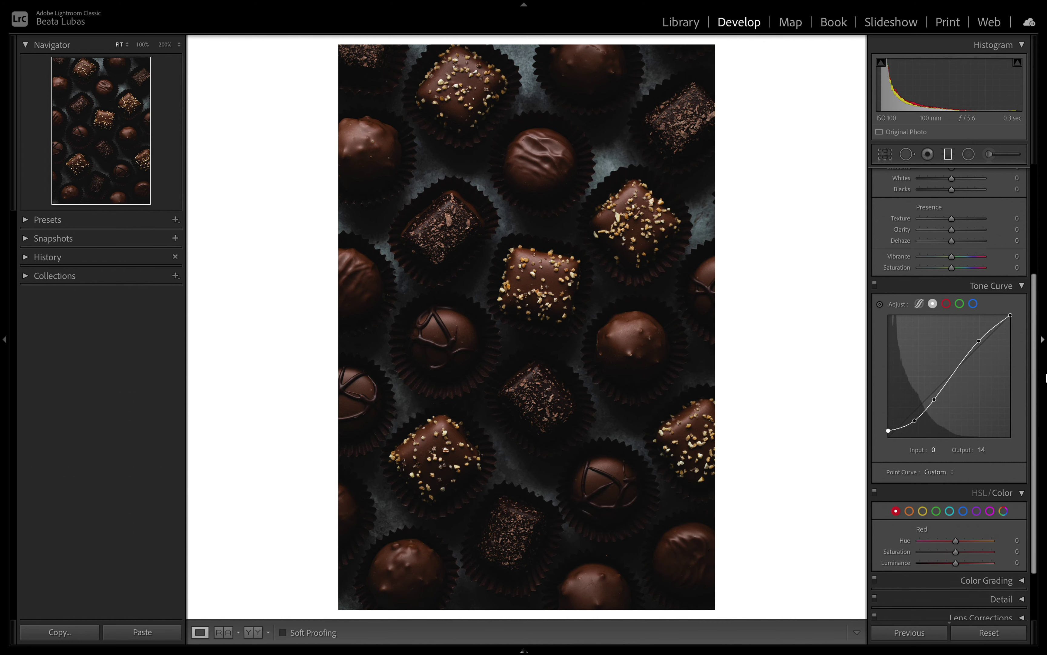
pyautogui.scroll(-2, 1035, 402)
pyautogui.scroll(-2, 1036, 401)
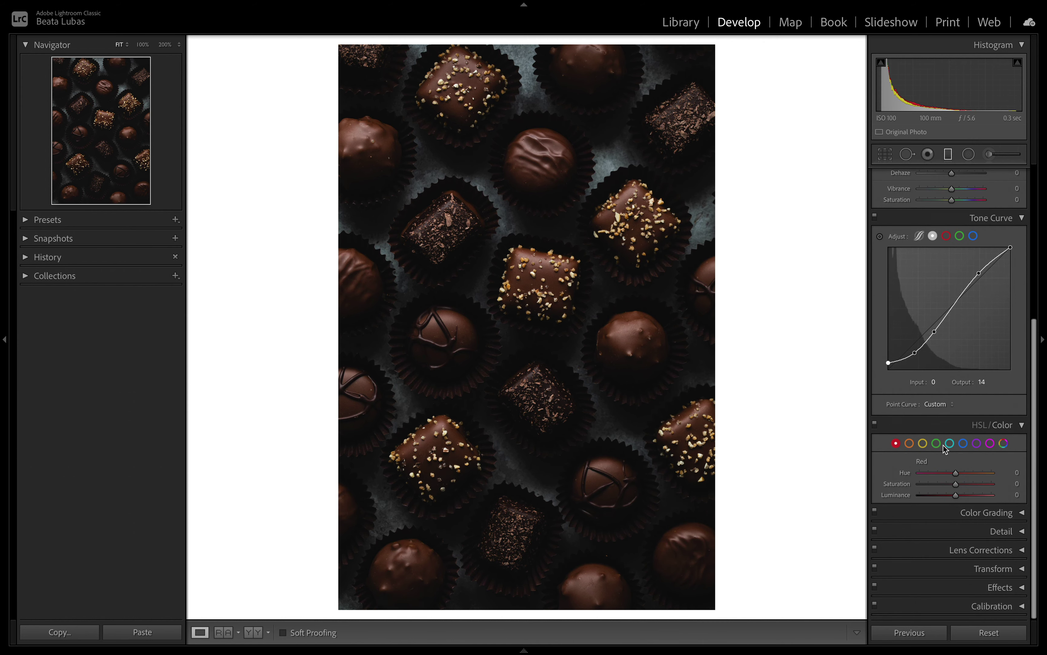
pyautogui.click(911, 444)
pyautogui.moveTo(957, 486); pyautogui.dragTo(952, 486)
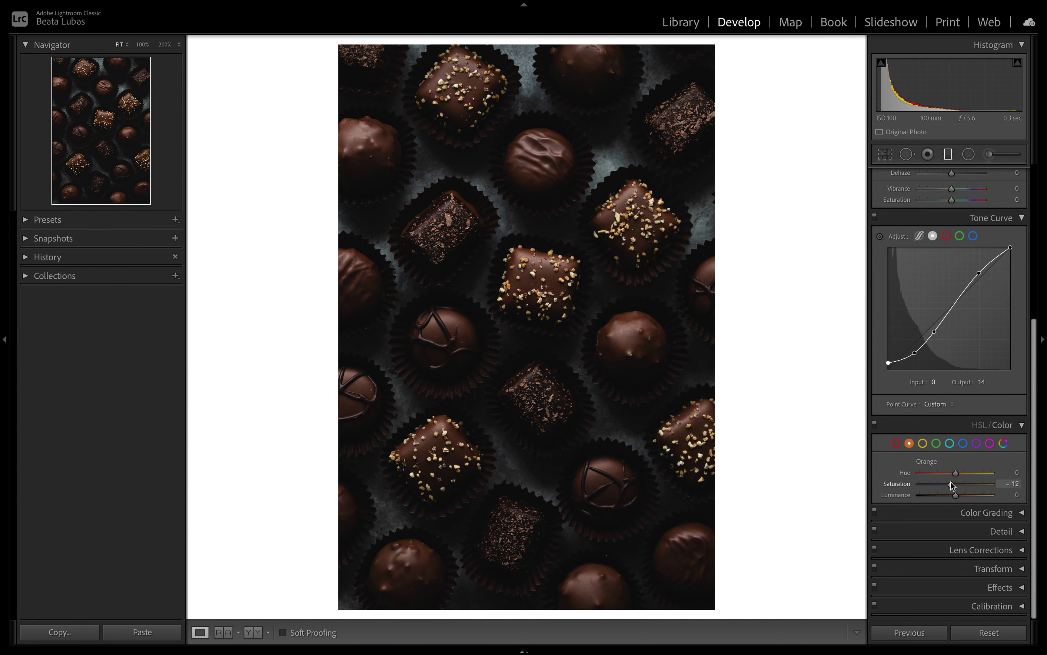
pyautogui.click(896, 443)
pyautogui.moveTo(955, 485)
pyautogui.mouseDown()
pyautogui.moveTo(935, 479)
pyautogui.moveTo(946, 478)
pyautogui.mouseUp()
# Lower the photo's overall Exposure to −0.55.
pyautogui.moveTo(1035, 403); pyautogui.dragTo(1038, 272)
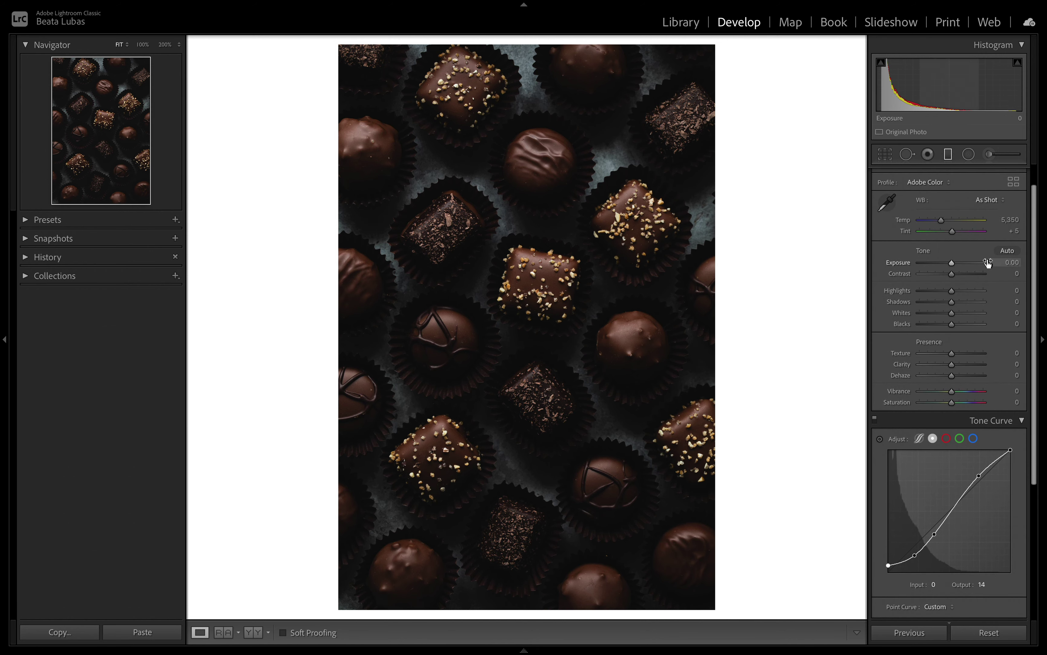
pyautogui.moveTo(953, 262); pyautogui.dragTo(948, 259)
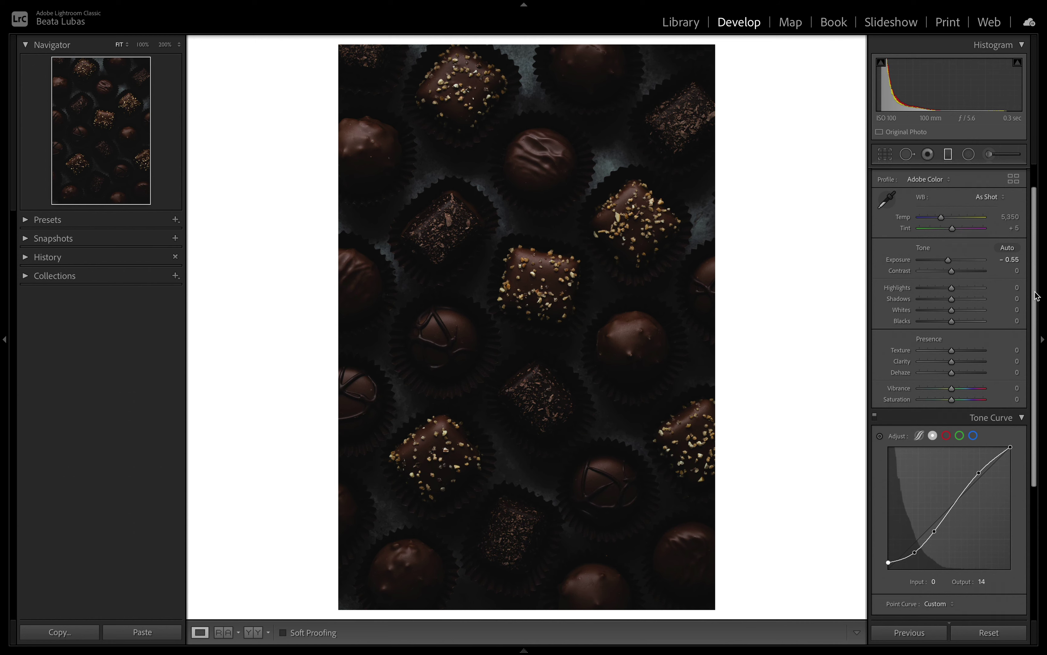
# Raise the orange and red Luminance to the maximum, and ease both back to a moderately high level to brighten the chocolates.
pyautogui.moveTo(1037, 291); pyautogui.dragTo(1034, 414)
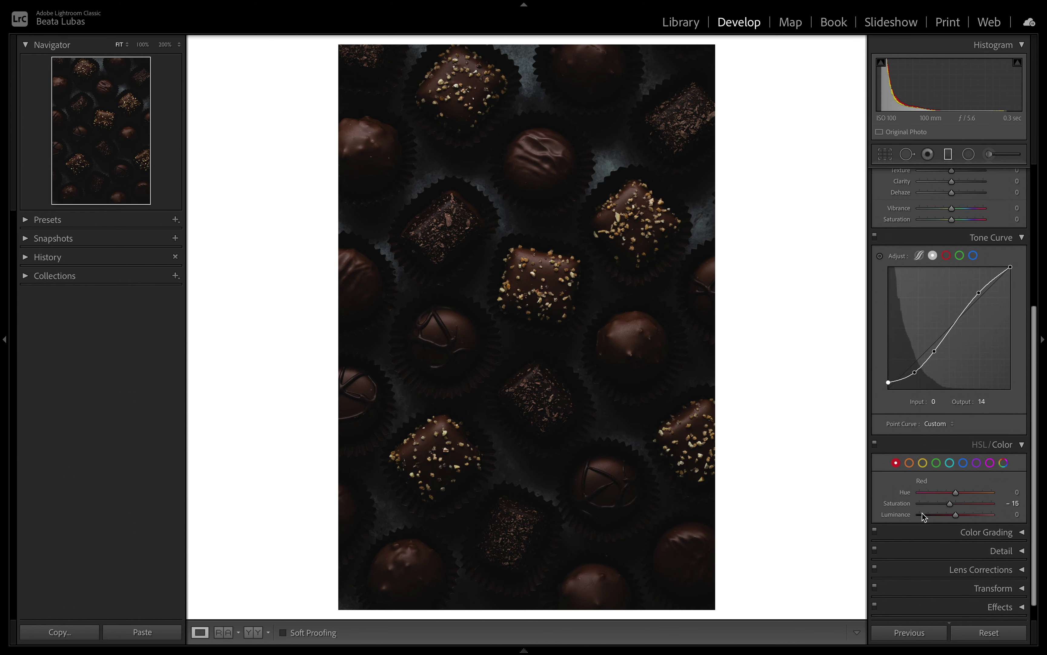
pyautogui.click(909, 462)
pyautogui.moveTo(961, 515); pyautogui.dragTo(1036, 519)
pyautogui.click(896, 463)
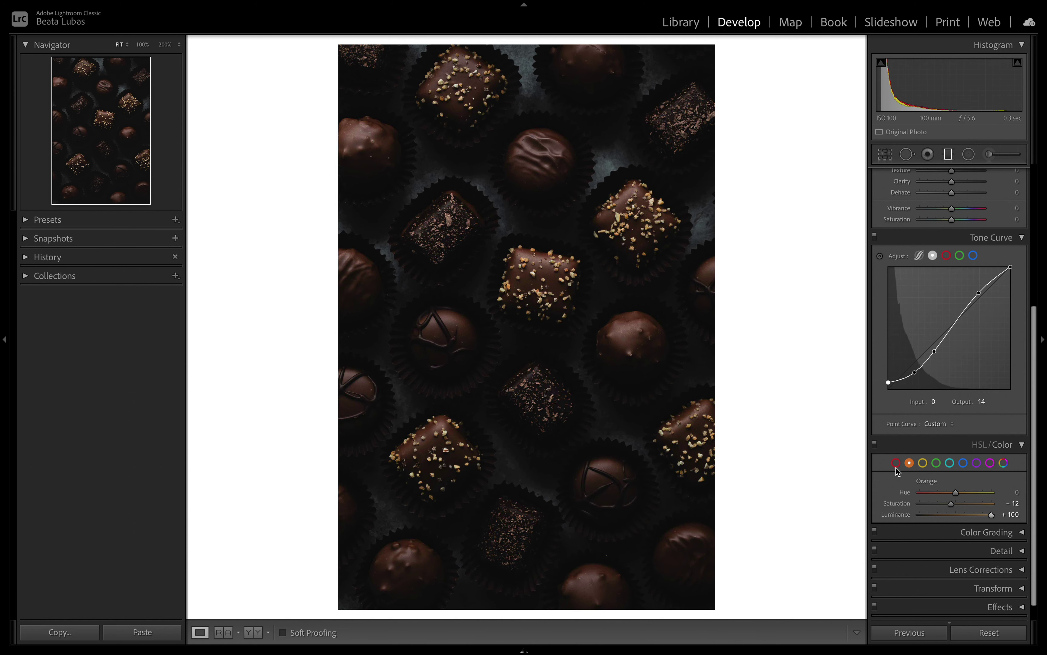
pyautogui.moveTo(955, 514); pyautogui.dragTo(1008, 501)
pyautogui.click(910, 463)
pyautogui.moveTo(992, 514); pyautogui.dragTo(979, 516)
pyautogui.click(897, 463)
pyautogui.moveTo(992, 515); pyautogui.dragTo(977, 514)
# Draw a graduated filter at the photo's bottom edge so its mask covers the whole image, and reset its effect values to zero.
pyautogui.moveTo(1034, 355); pyautogui.dragTo(1036, 189)
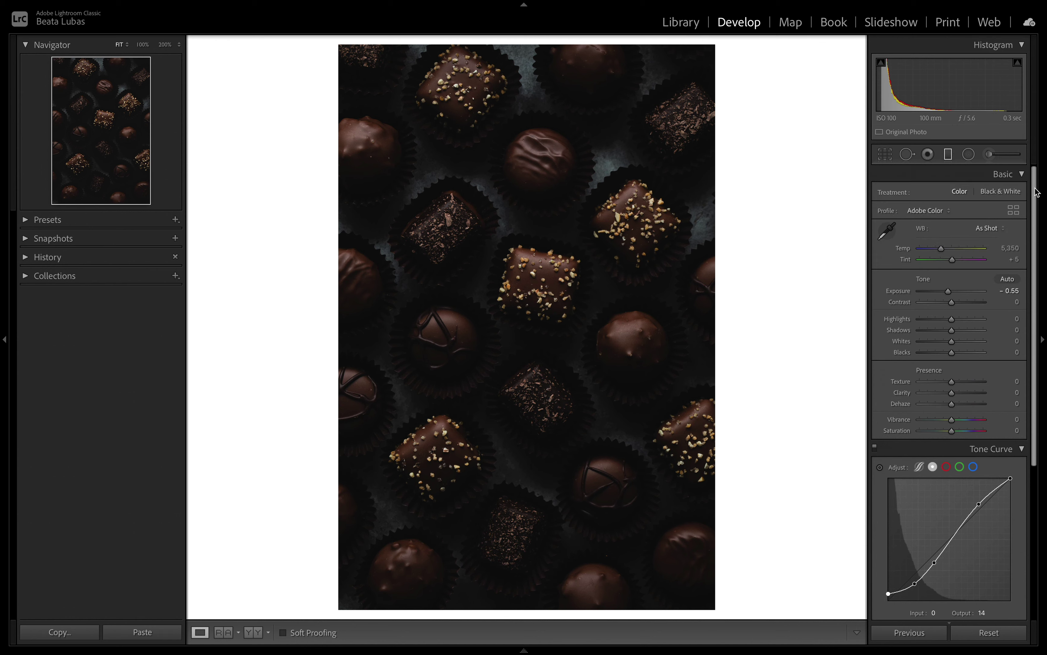
pyautogui.click(948, 155)
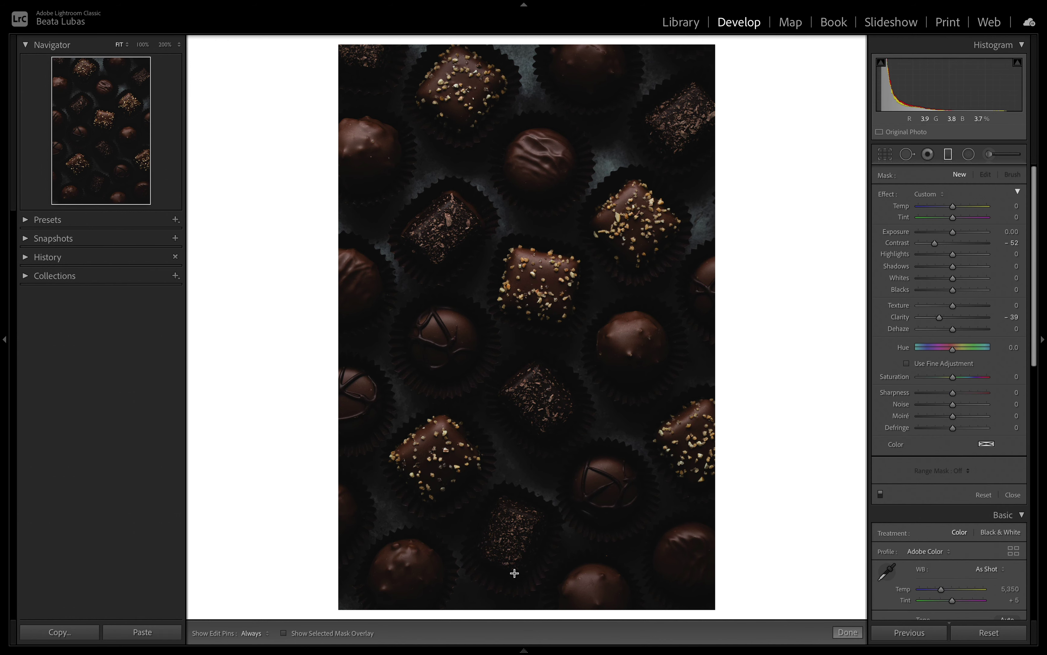
pyautogui.moveTo(514, 573); pyautogui.dragTo(513, 611)
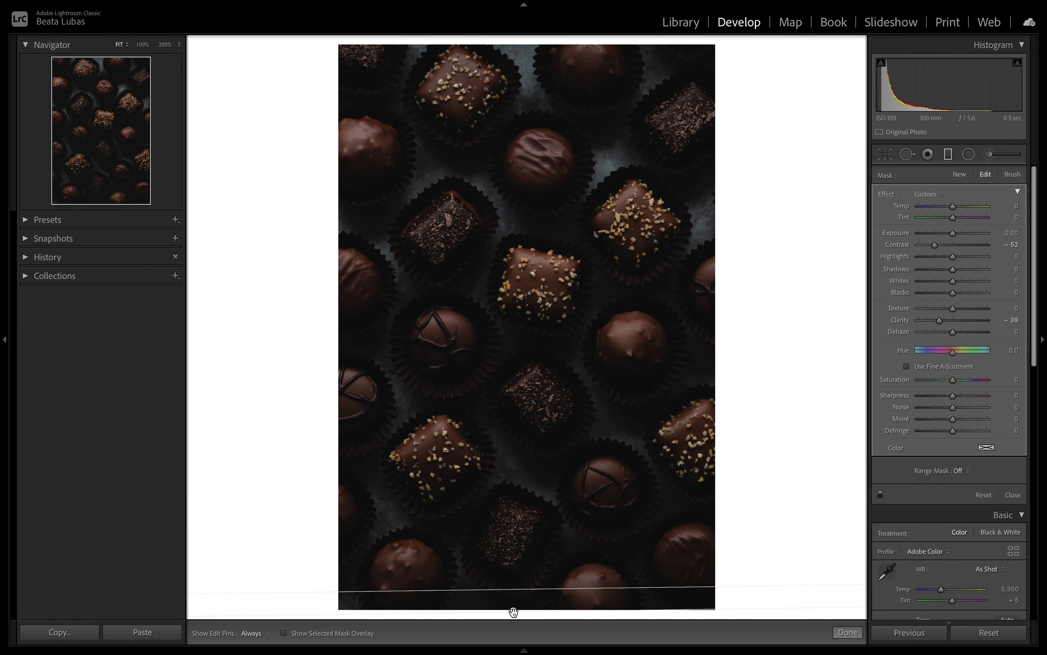
pyautogui.click(284, 633)
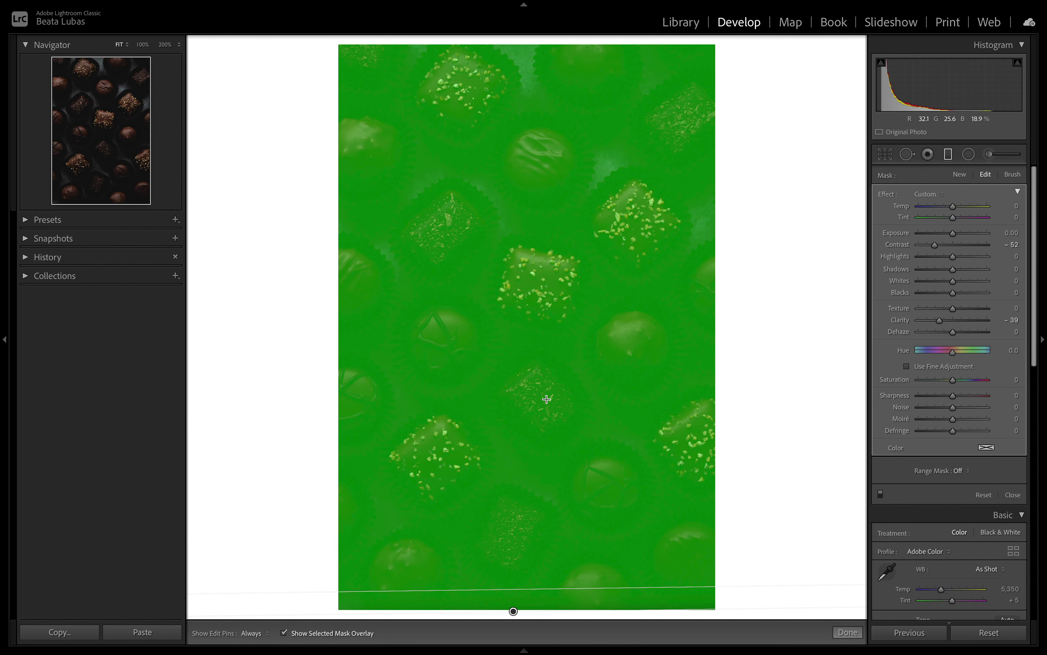
pyautogui.click(283, 633)
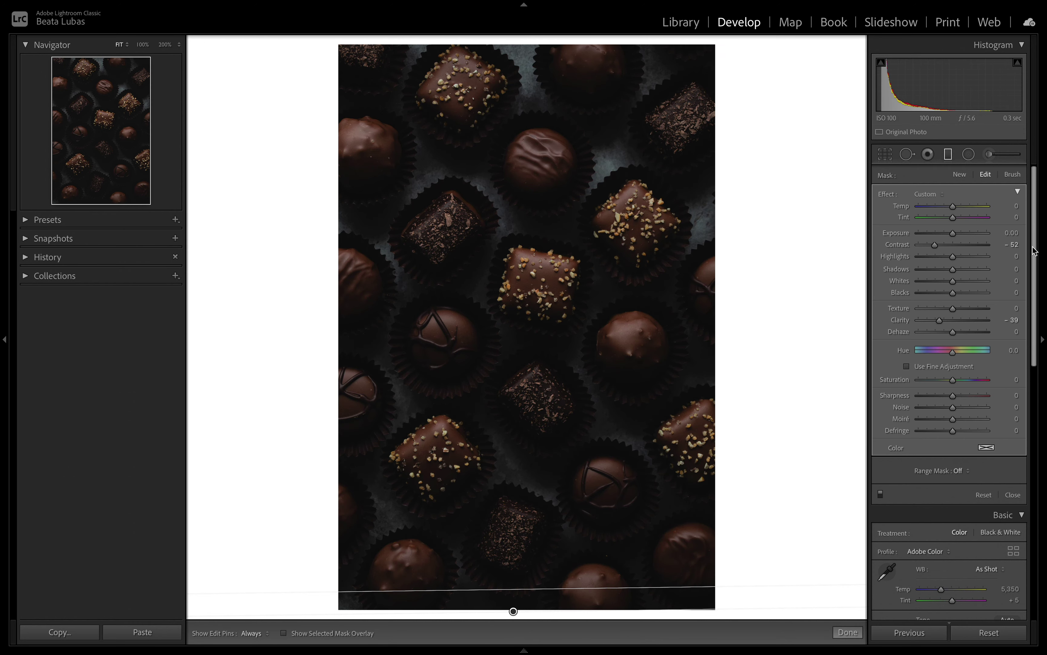
pyautogui.doubleClick(881, 194)
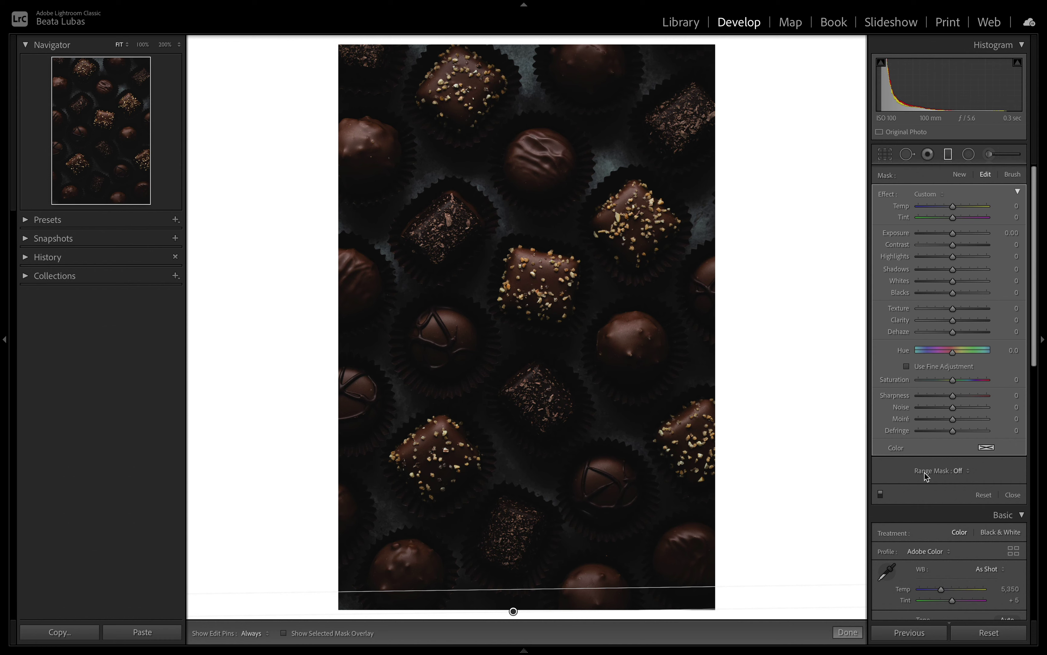
# Set the filter's range mask to Color and sample areas over the four chocolates in the middle of the photo.
pyautogui.click(959, 472)
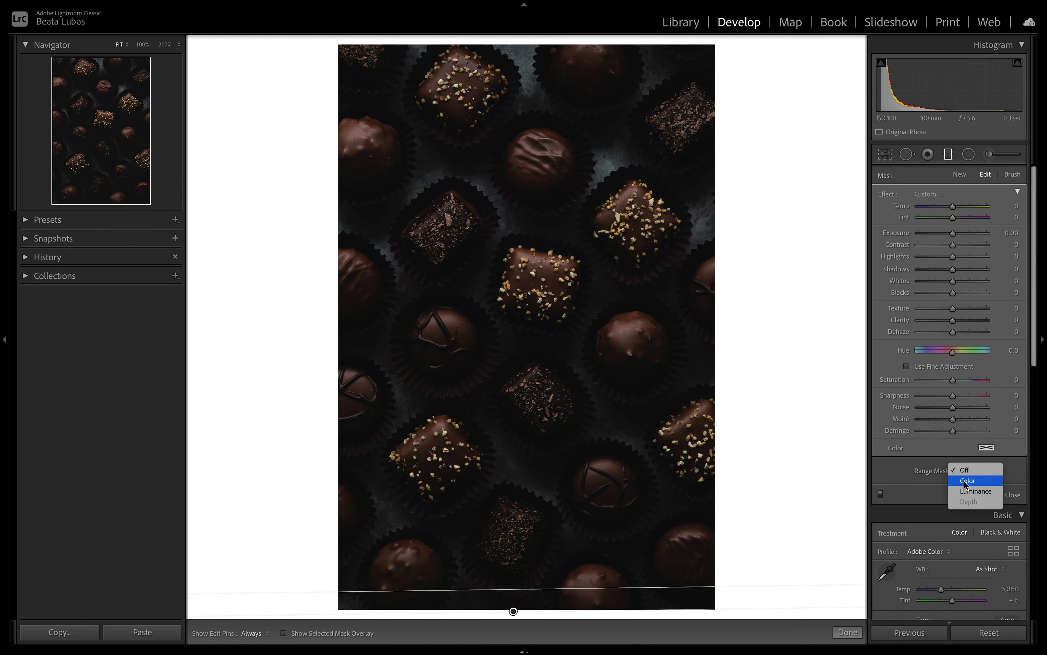
pyautogui.click(965, 480)
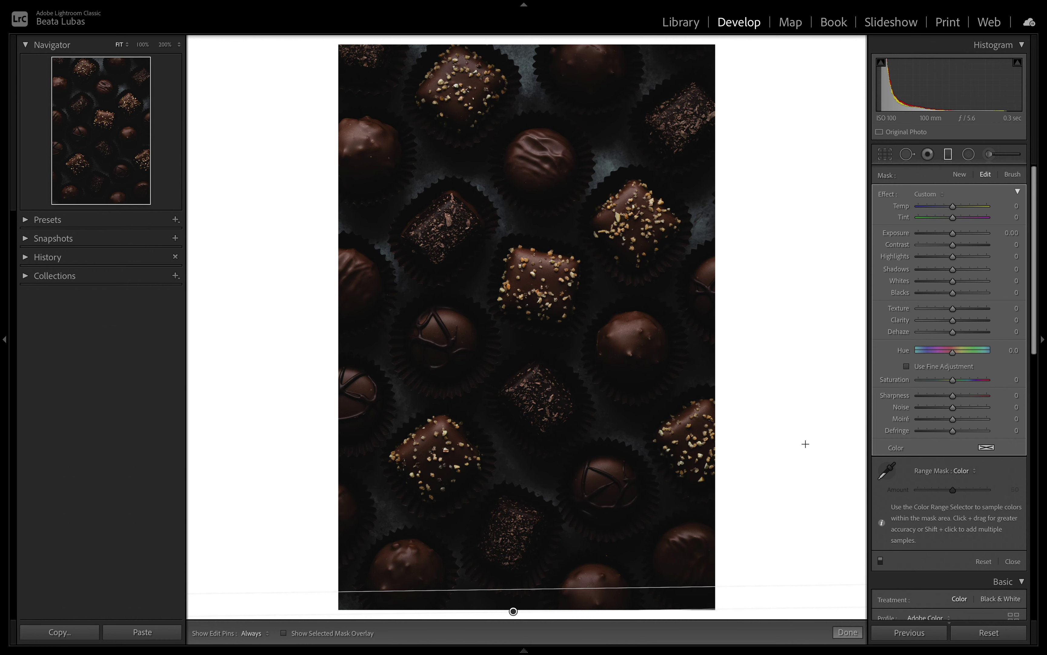
pyautogui.click(885, 471)
pyautogui.moveTo(426, 343); pyautogui.dragTo(472, 384)
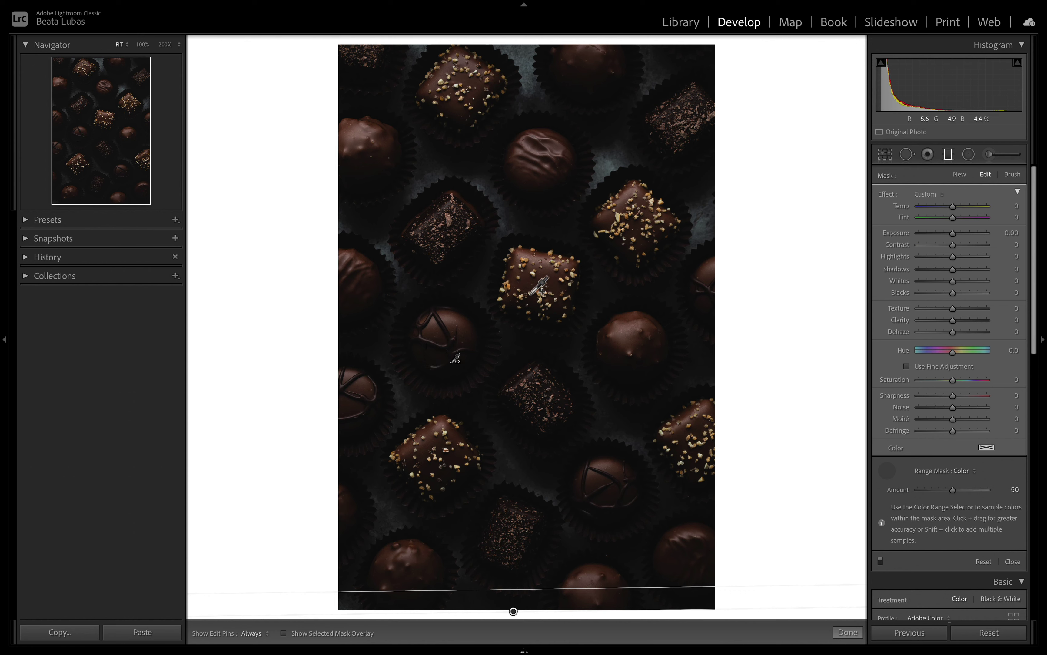
pyautogui.moveTo(535, 273); pyautogui.dragTo(565, 312)
pyautogui.moveTo(622, 341); pyautogui.dragTo(655, 373)
pyautogui.moveTo(534, 394); pyautogui.dragTo(571, 426)
# Reduce the color range mask's Amount to 0, checking the coverage with the mask overlay.
pyautogui.click(283, 633)
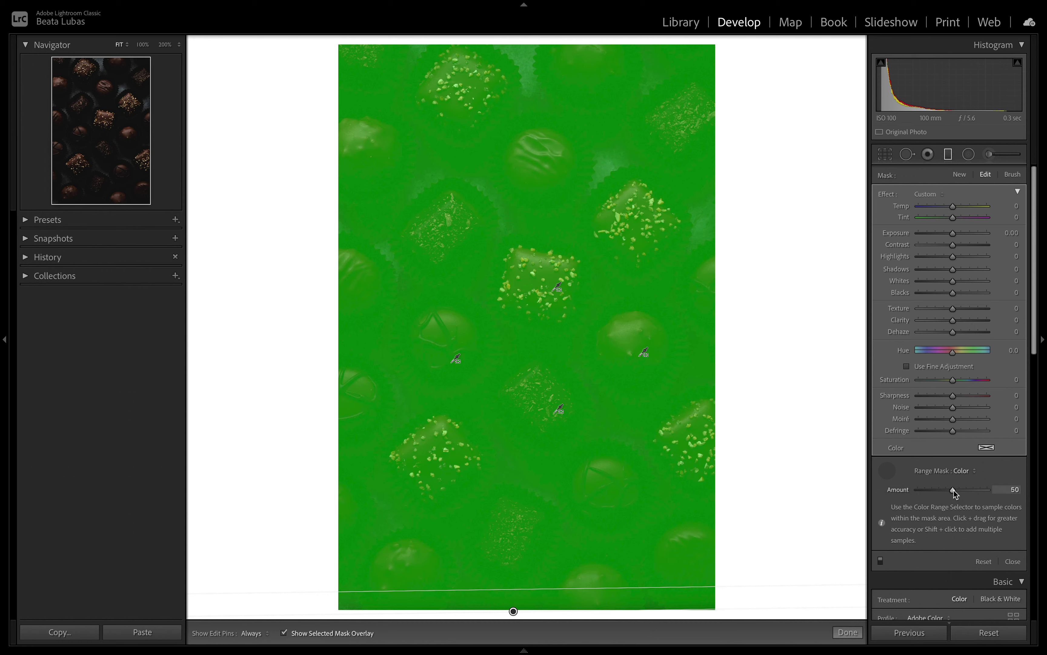
pyautogui.moveTo(954, 490); pyautogui.dragTo(886, 488)
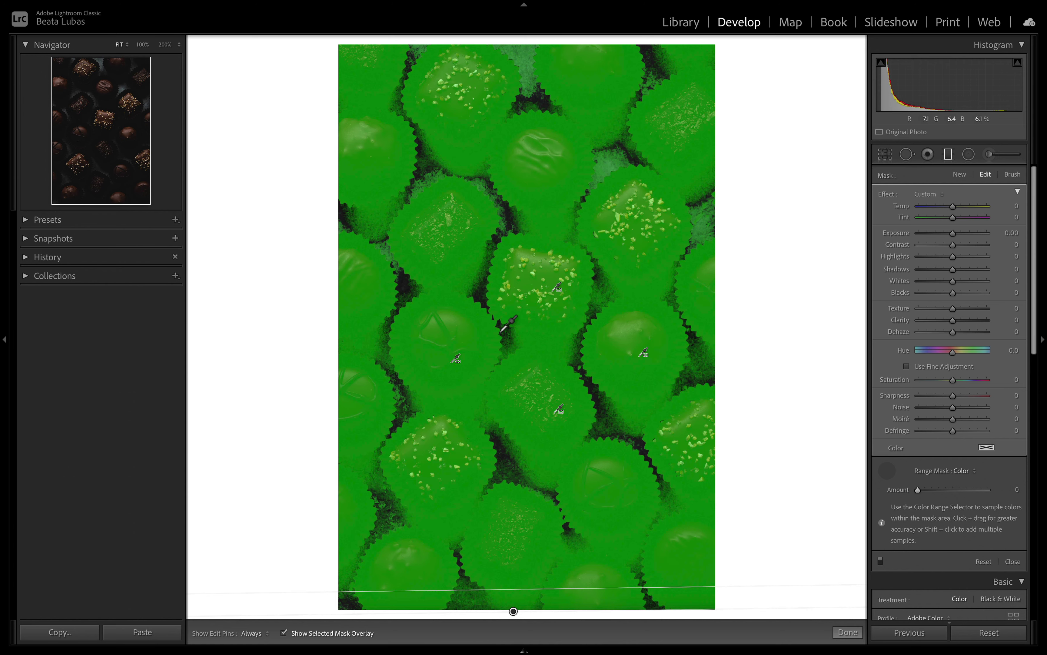
pyautogui.click(284, 633)
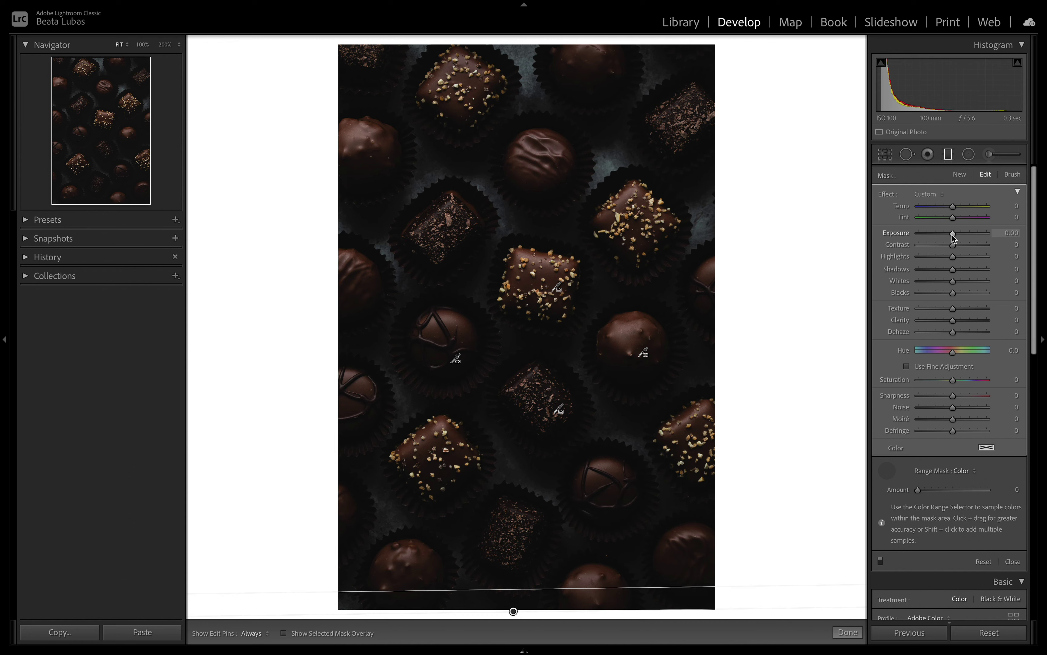
# Brighten the masked chocolates with the filter's Exposure at 0.31, Clarity at 9 and Whites at 7.
pyautogui.moveTo(953, 235); pyautogui.dragTo(955, 235)
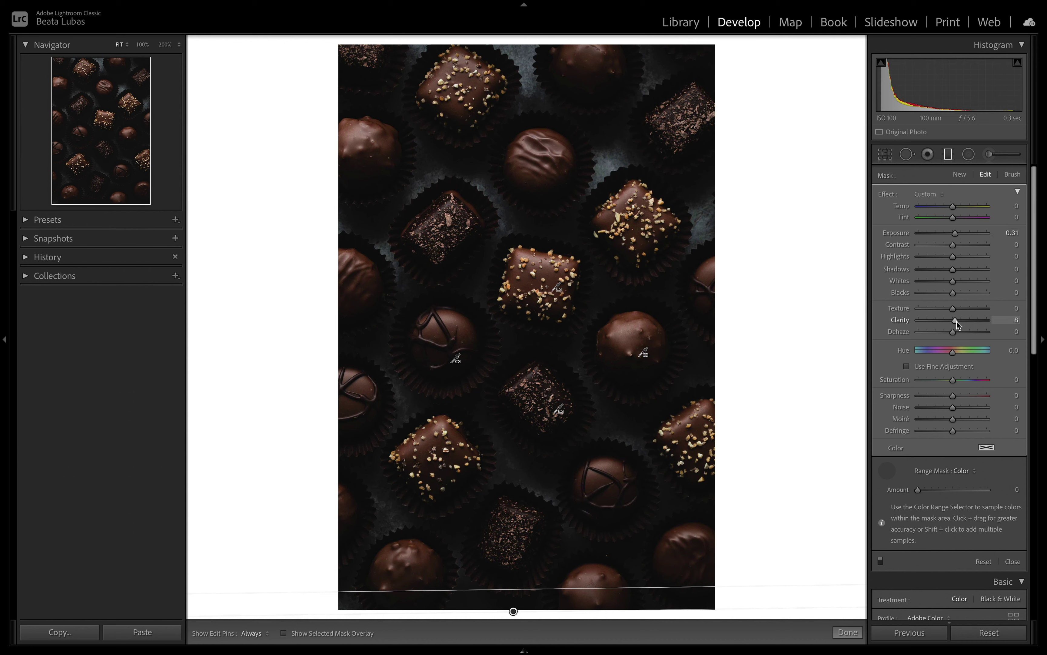
pyautogui.moveTo(956, 322)
pyautogui.mouseDown()
pyautogui.moveTo(997, 320)
pyautogui.moveTo(958, 321)
pyautogui.mouseUp()
pyautogui.moveTo(953, 284); pyautogui.dragTo(959, 283)
# Compare the photo with the graduated filter switched off and on to judge its effect on the chocolates.
pyautogui.click(880, 559)
pyautogui.click(881, 559)
pyautogui.click(881, 558)
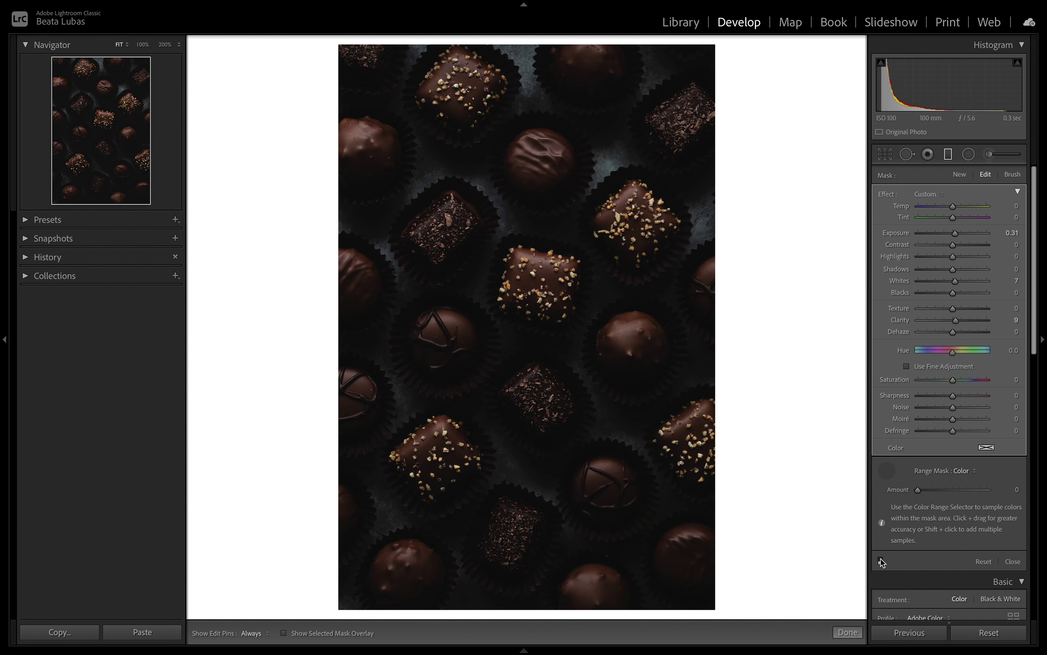
pyautogui.click(881, 559)
pyautogui.click(880, 559)
pyautogui.click(881, 559)
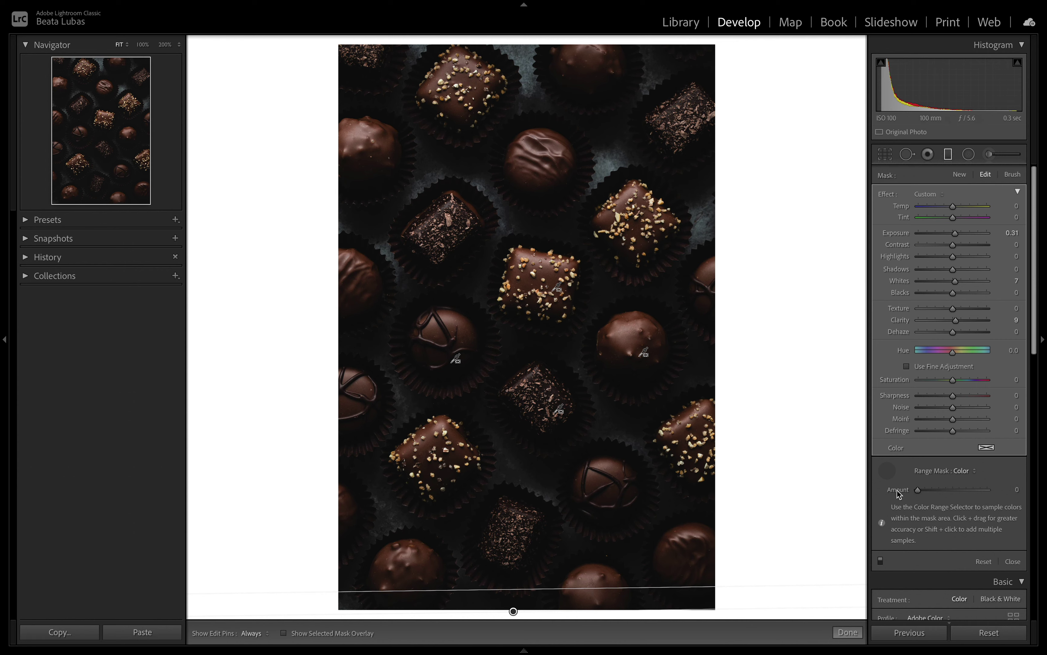
pyautogui.click(880, 560)
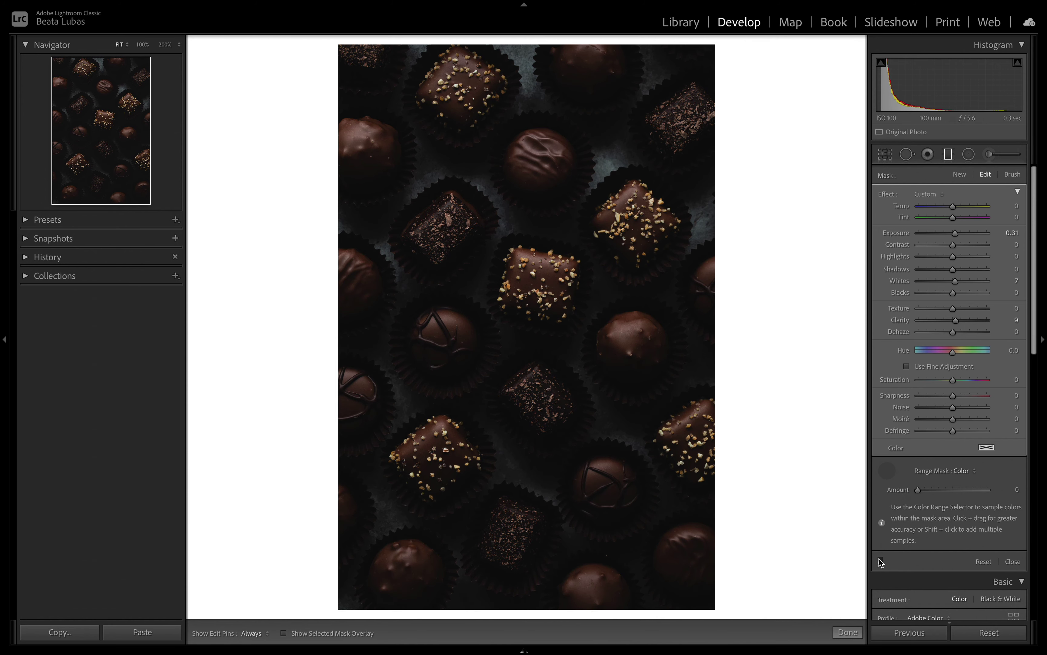
pyautogui.click(880, 560)
pyautogui.click(880, 559)
pyautogui.click(880, 560)
pyautogui.click(880, 559)
pyautogui.click(879, 560)
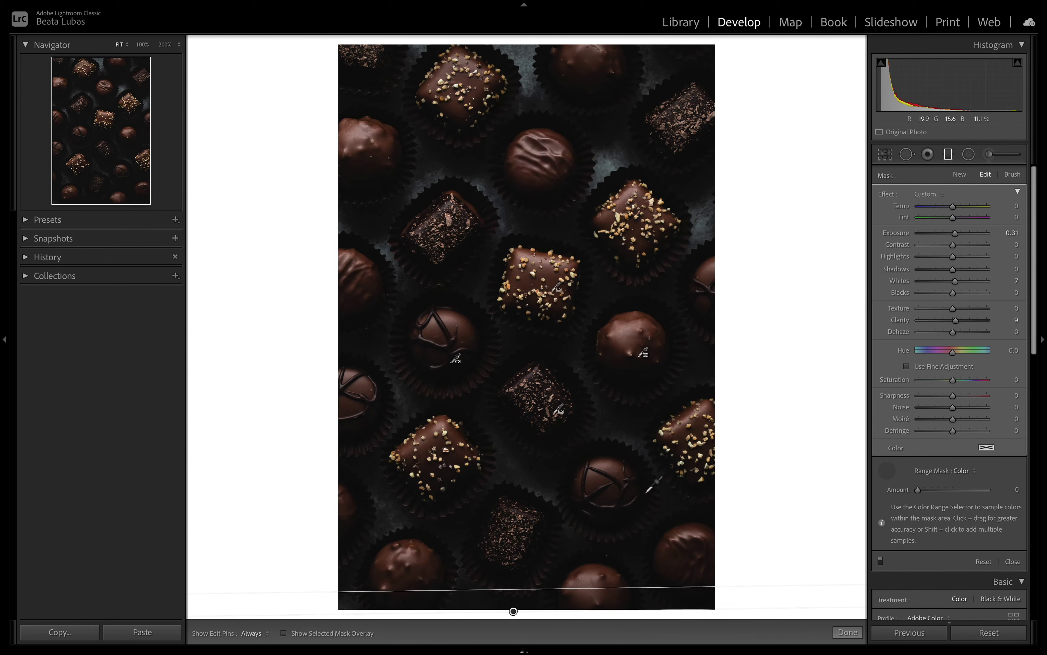
pyautogui.click(881, 560)
pyautogui.click(881, 561)
pyautogui.click(881, 561)
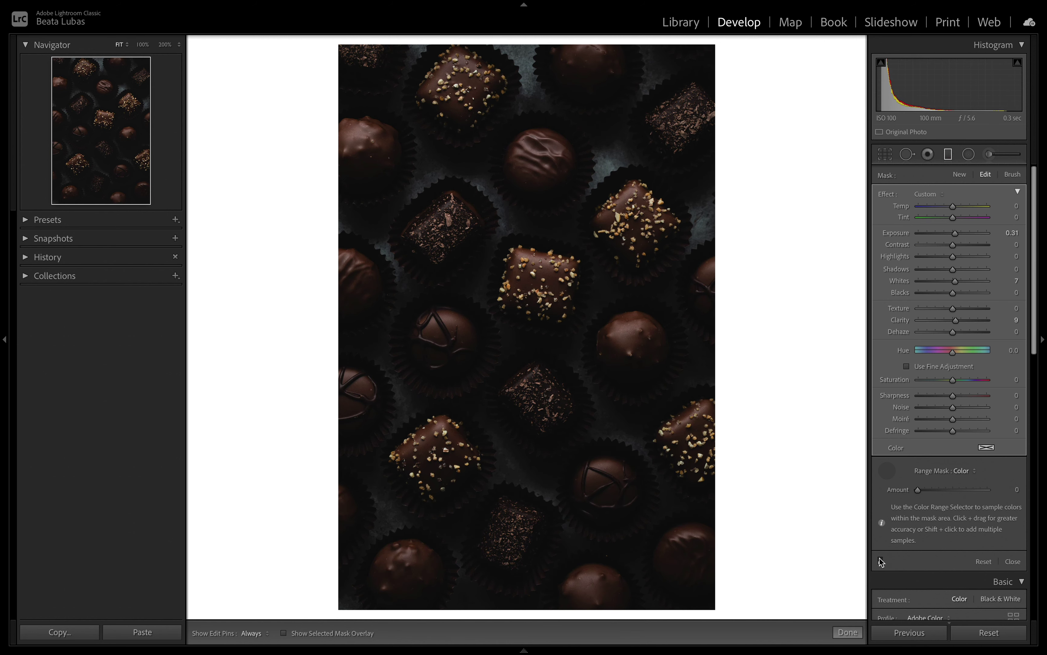
pyautogui.click(880, 560)
pyautogui.click(881, 561)
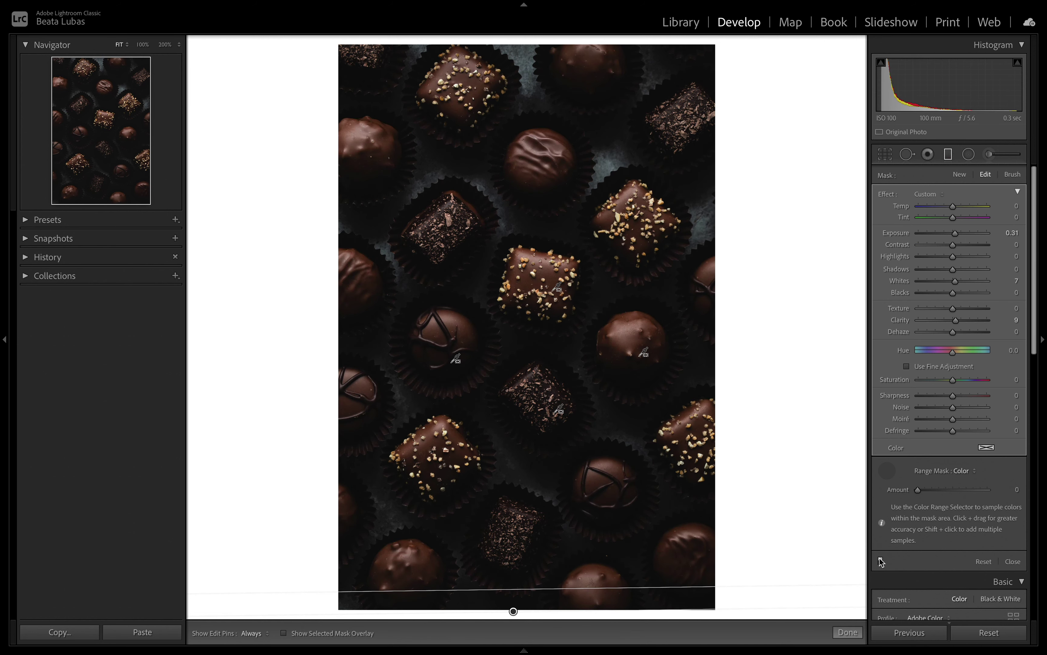
pyautogui.click(882, 562)
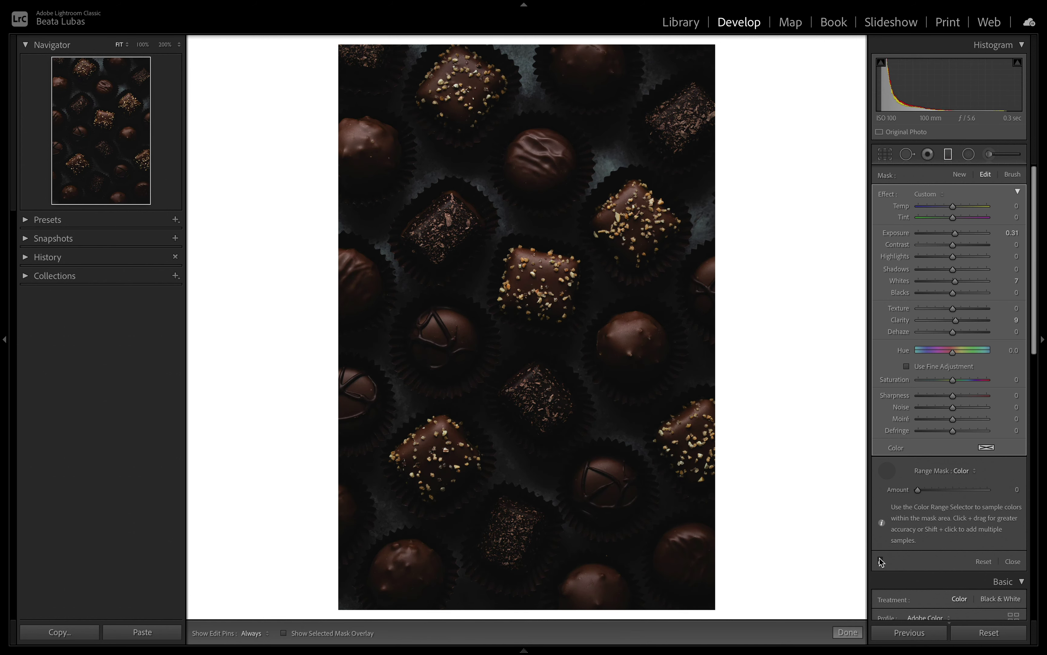
pyautogui.click(881, 562)
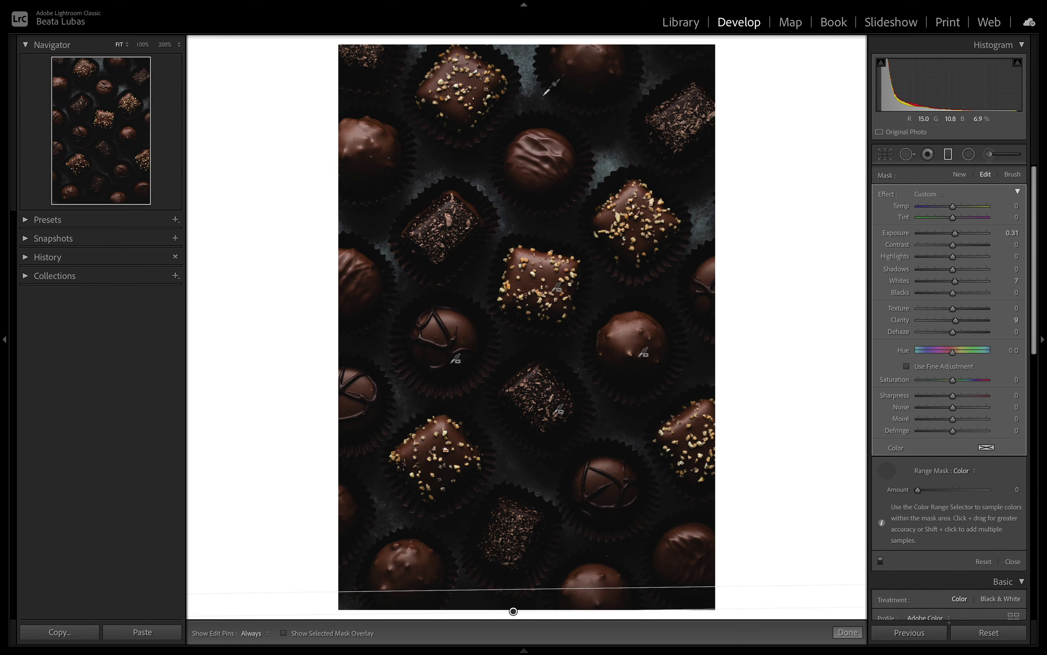
# Add a second graduated filter fading from the photo's upper part to its middle, reset its effects, and set Exposure to −0.28, checking the mask overlay.
pyautogui.click(959, 175)
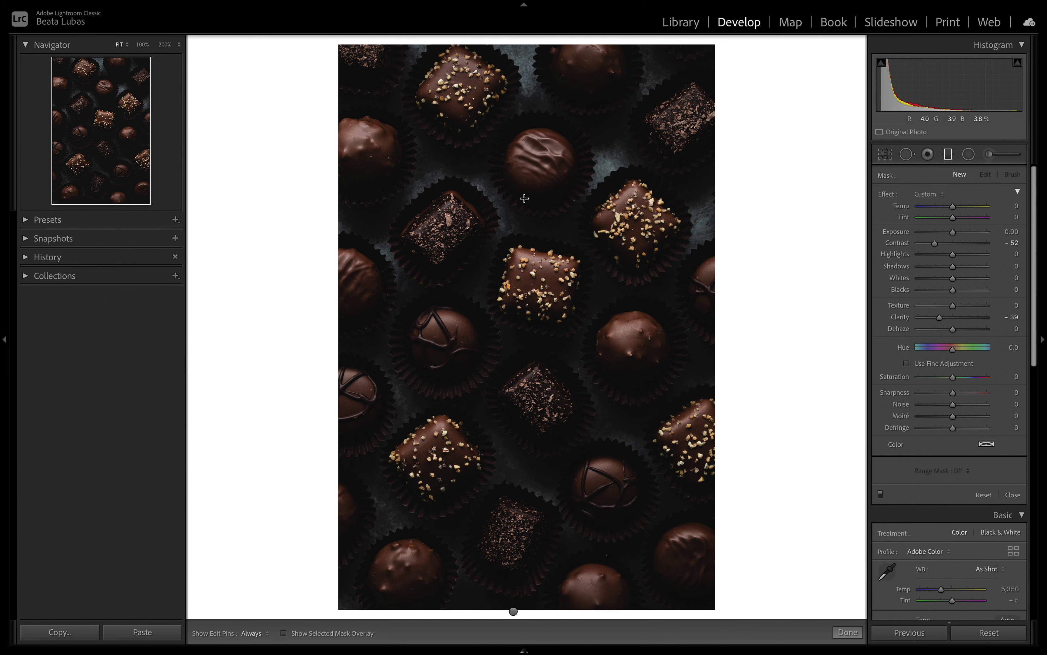
pyautogui.moveTo(523, 190); pyautogui.dragTo(524, 386)
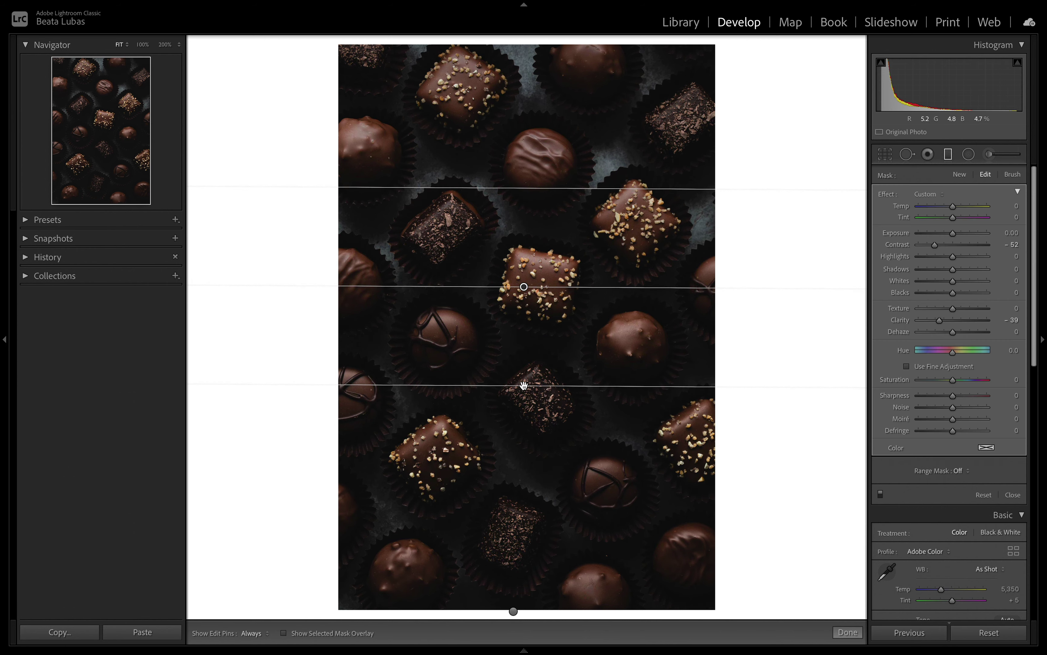
pyautogui.doubleClick(886, 196)
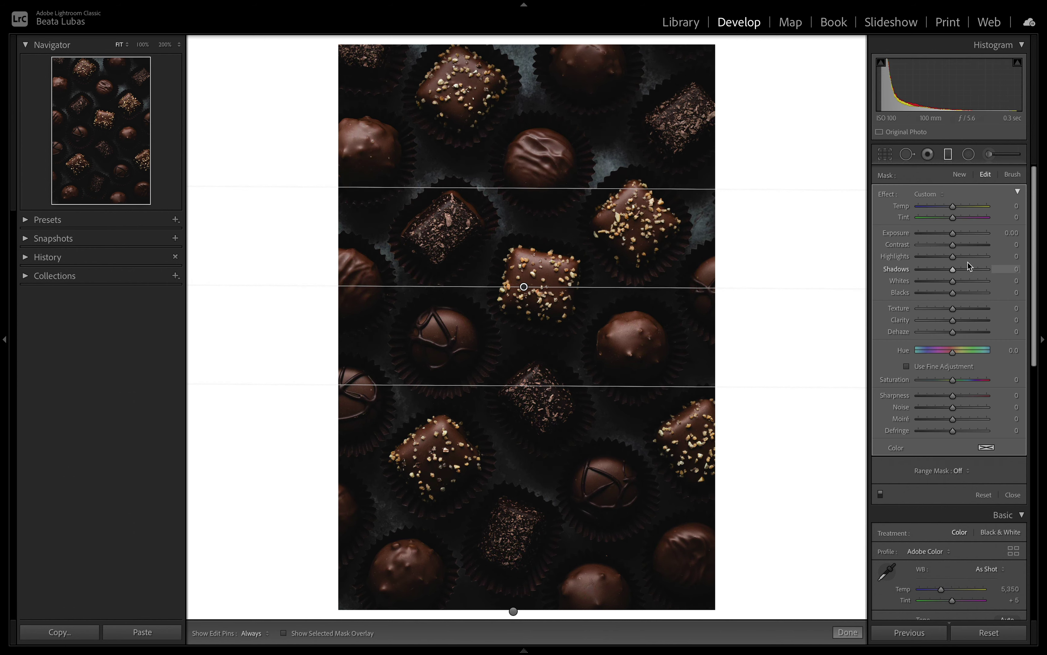
pyautogui.moveTo(953, 233); pyautogui.dragTo(952, 233)
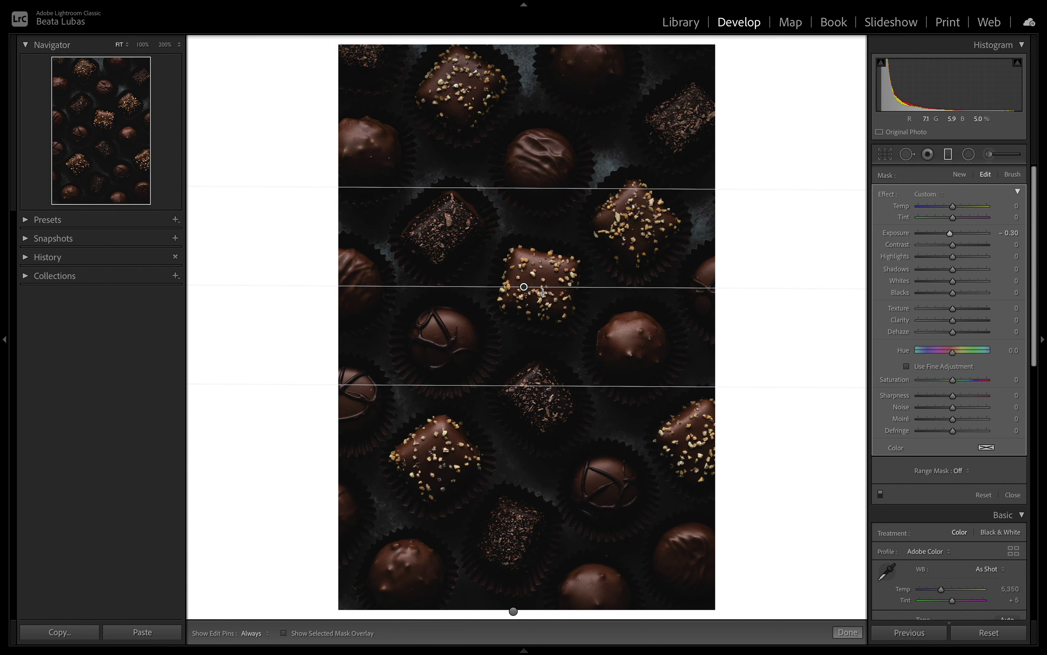
pyautogui.moveTo(523, 286); pyautogui.dragTo(522, 280)
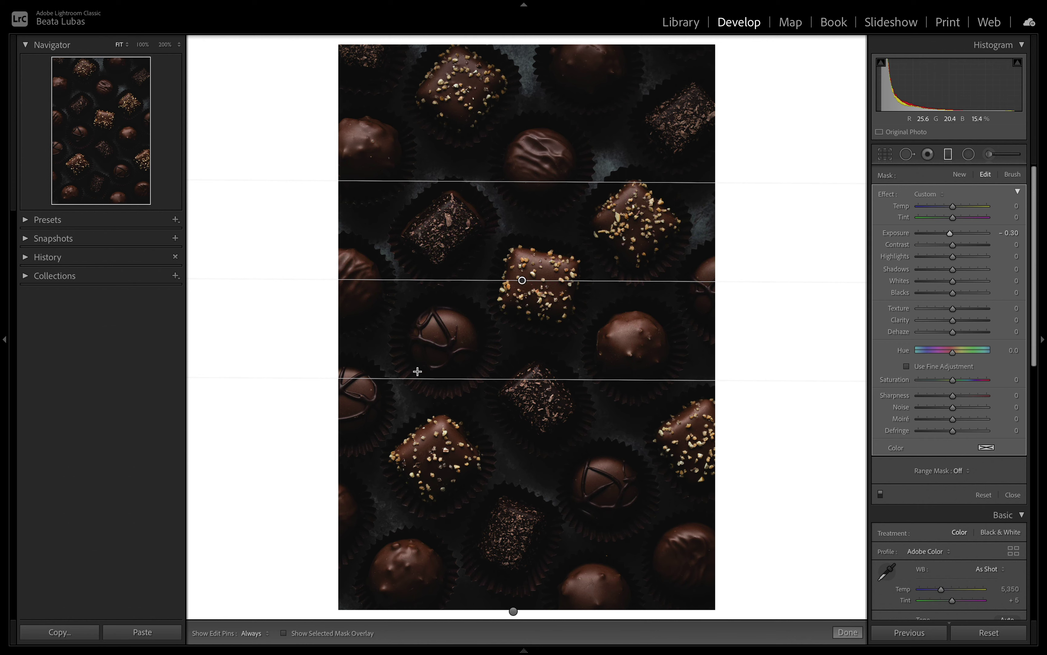
pyautogui.click(284, 634)
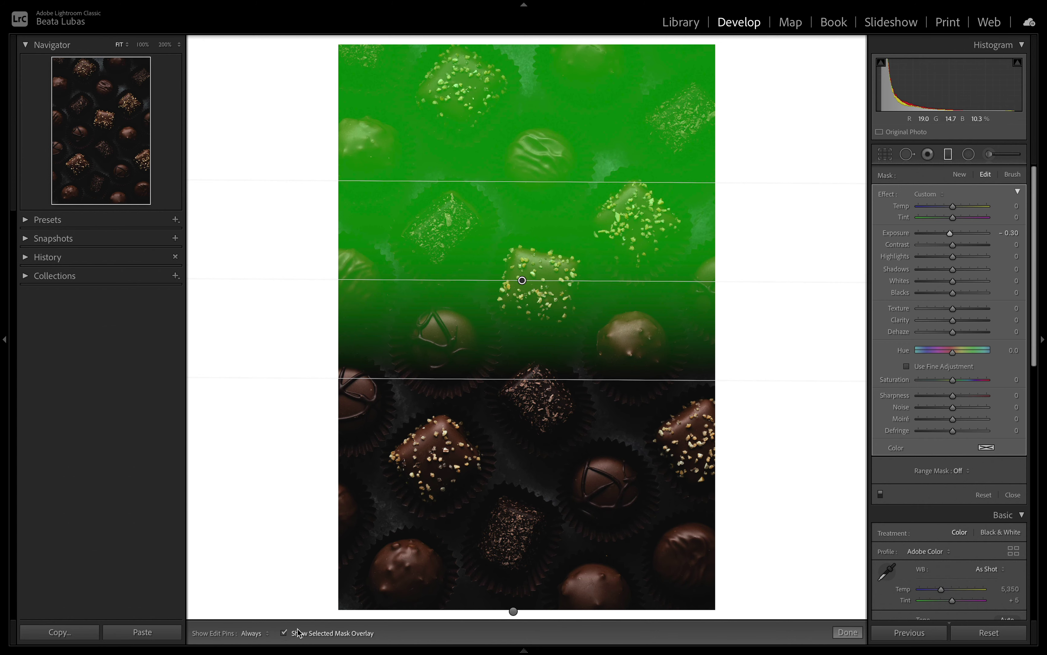
pyautogui.click(286, 634)
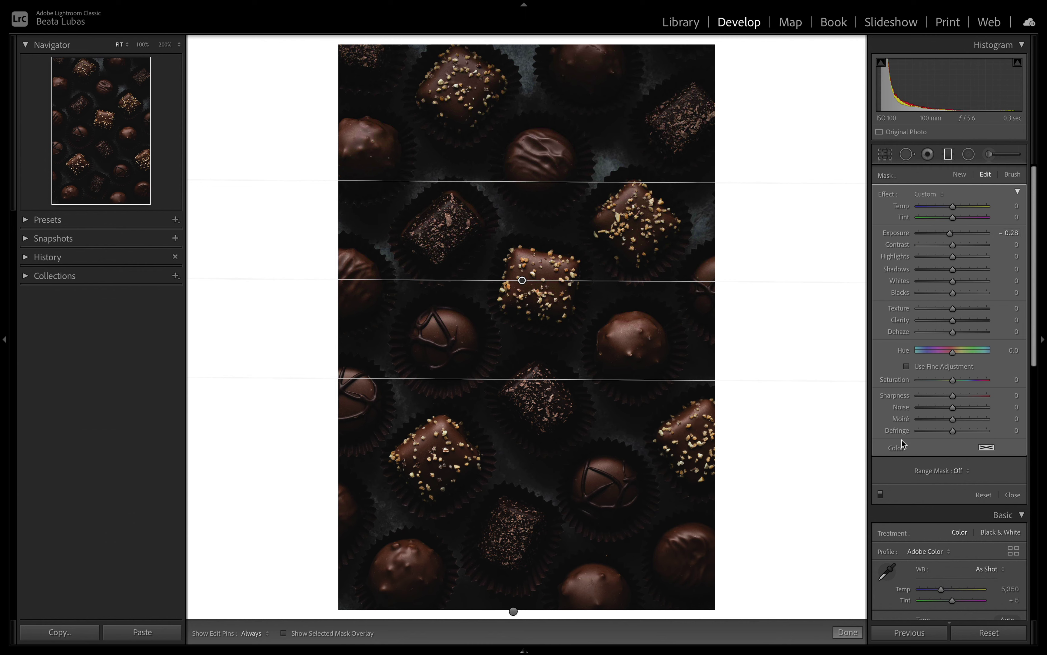
# Compare the photo with the graduated filters off and on, and finish editing them.
pyautogui.click(880, 491)
pyautogui.click(881, 490)
pyautogui.click(880, 491)
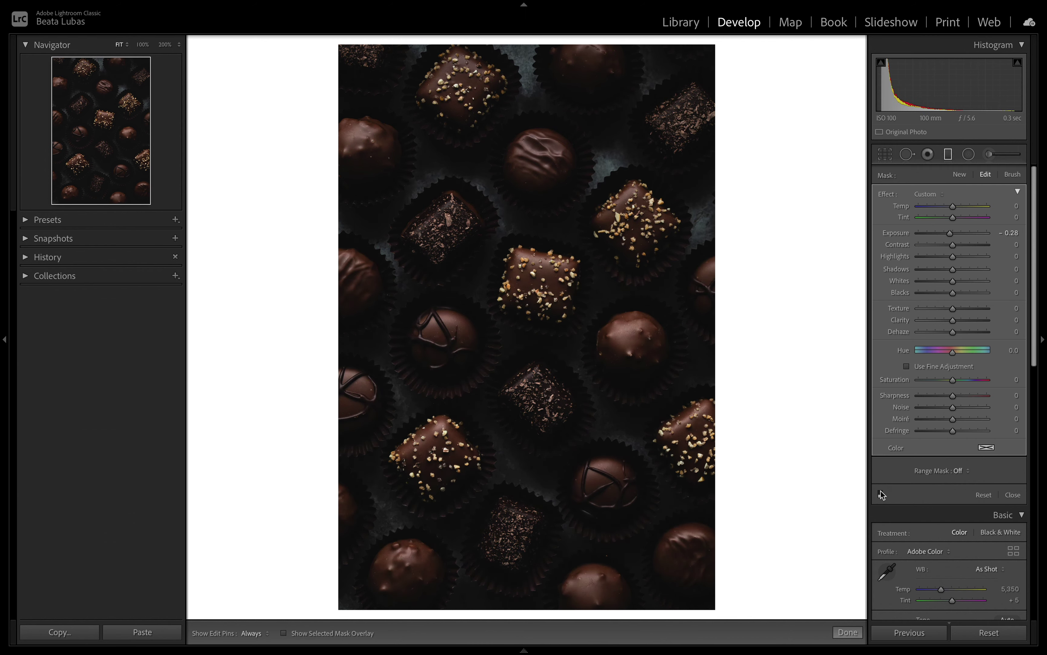
pyautogui.click(881, 491)
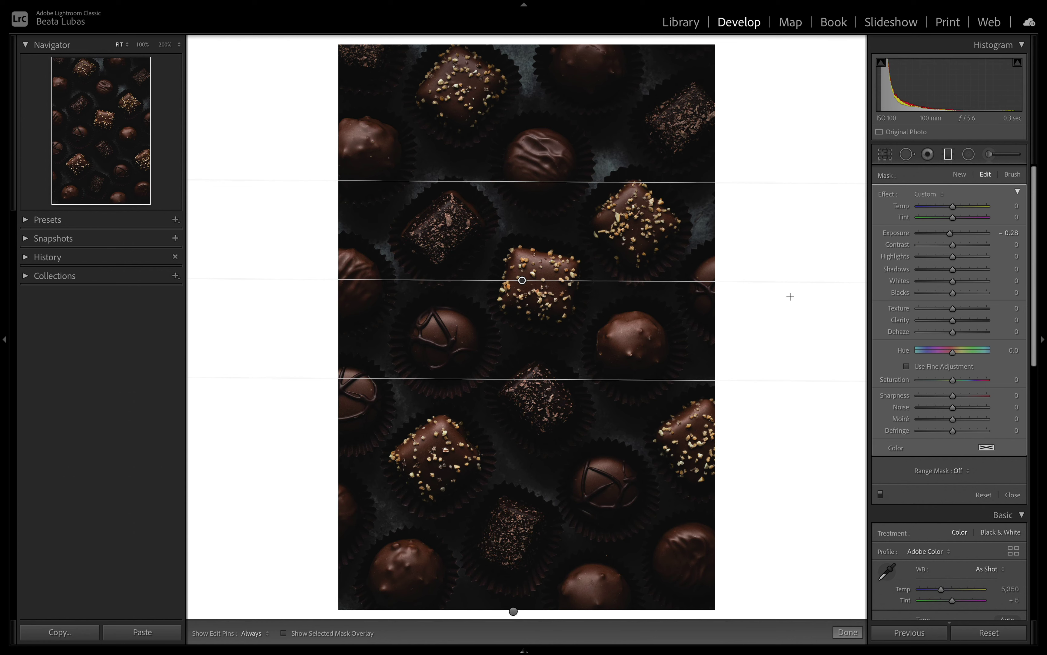
pyautogui.click(847, 632)
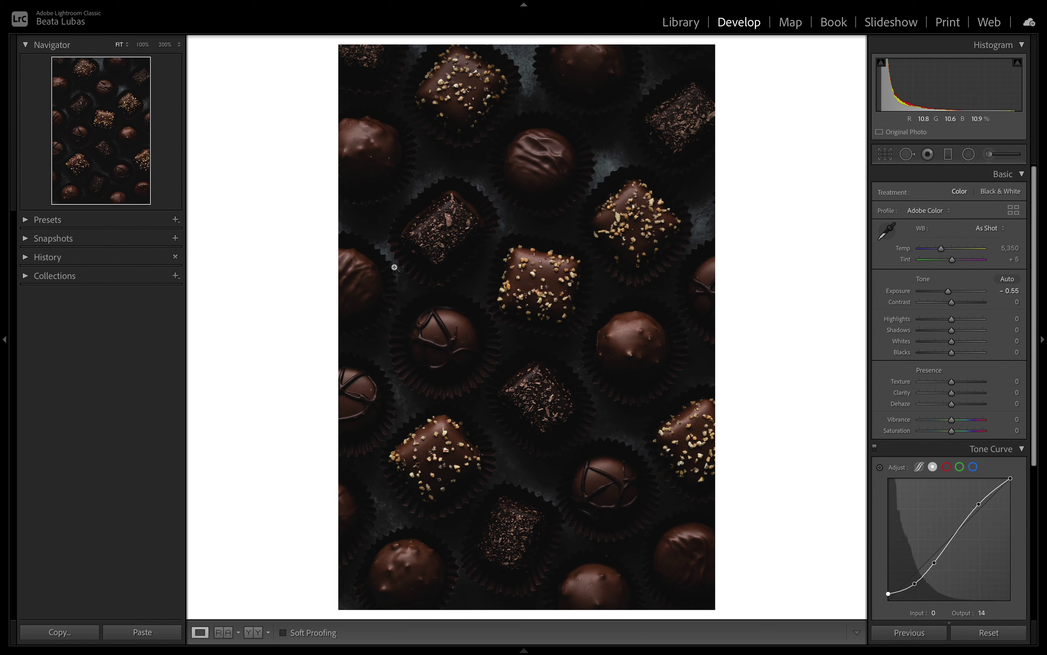
# Begin an adjustment brush mask at size 8 and feather 90 on the bright background beside the upper middle round chocolate, with all effects reset to zero.
pyautogui.click(124, 45)
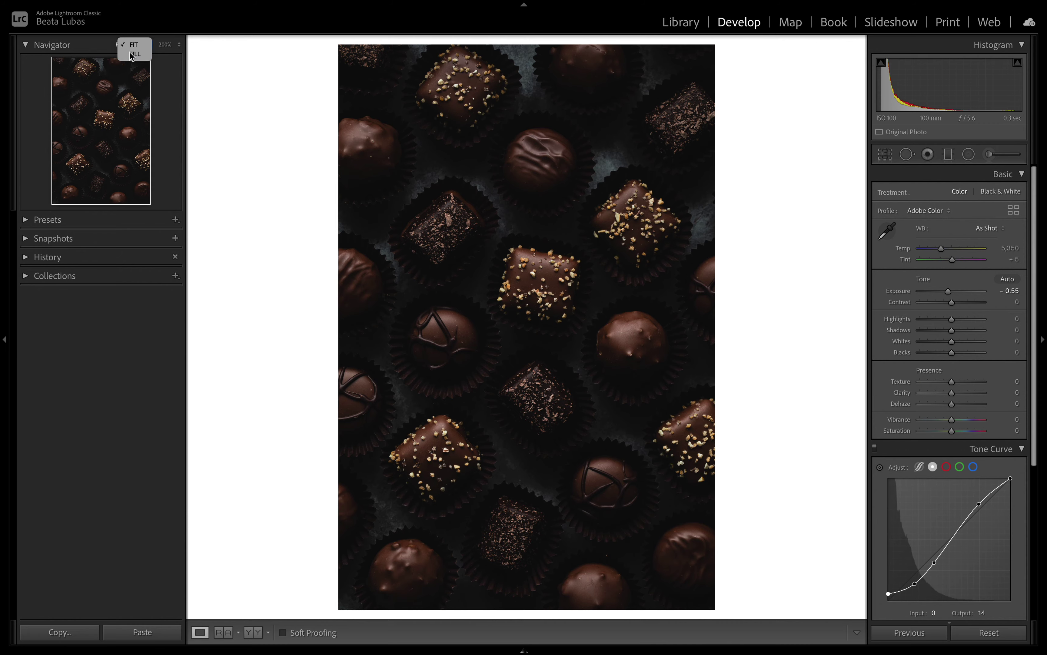
pyautogui.click(129, 54)
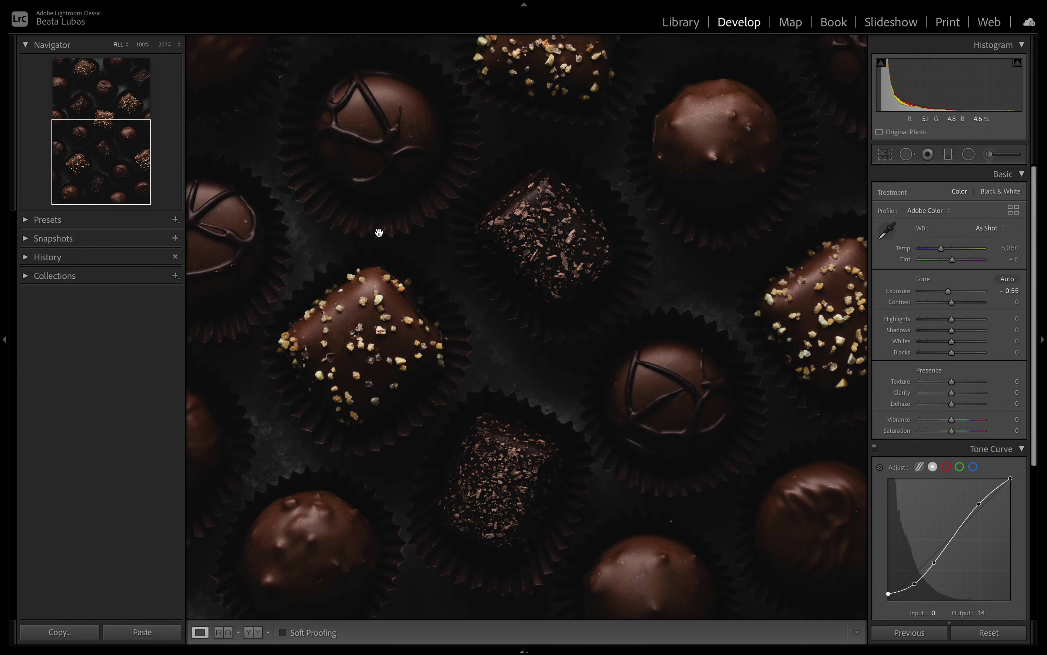
pyautogui.moveTo(396, 169); pyautogui.dragTo(399, 384)
pyautogui.moveTo(434, 238); pyautogui.dragTo(430, 393)
pyautogui.moveTo(458, 140); pyautogui.dragTo(458, 240)
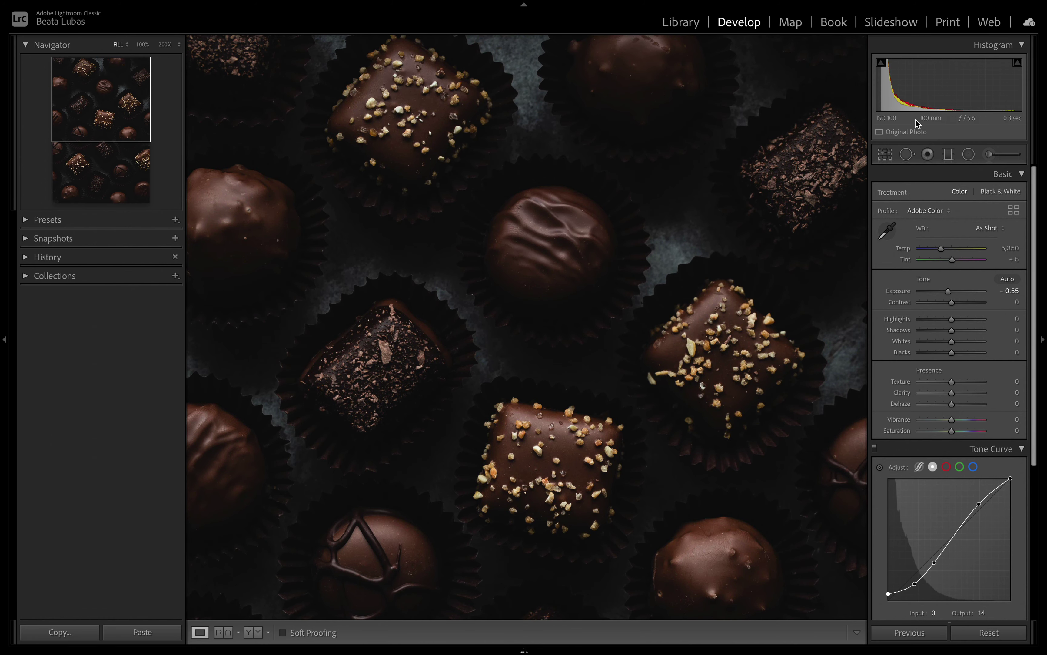
pyautogui.click(990, 154)
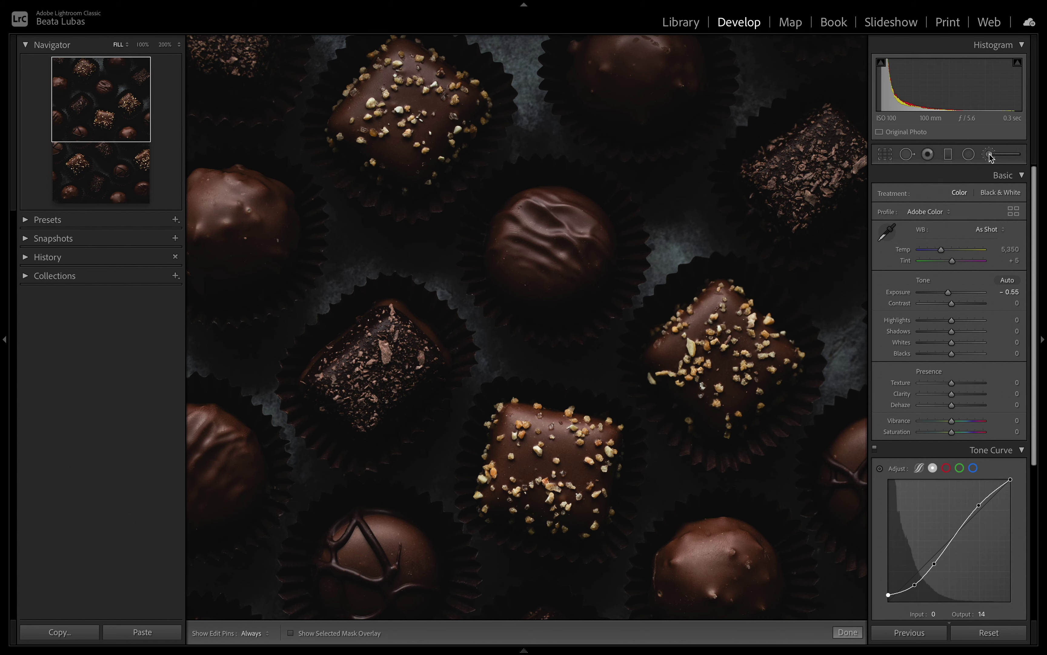
pyautogui.scroll(-3, 673, 215)
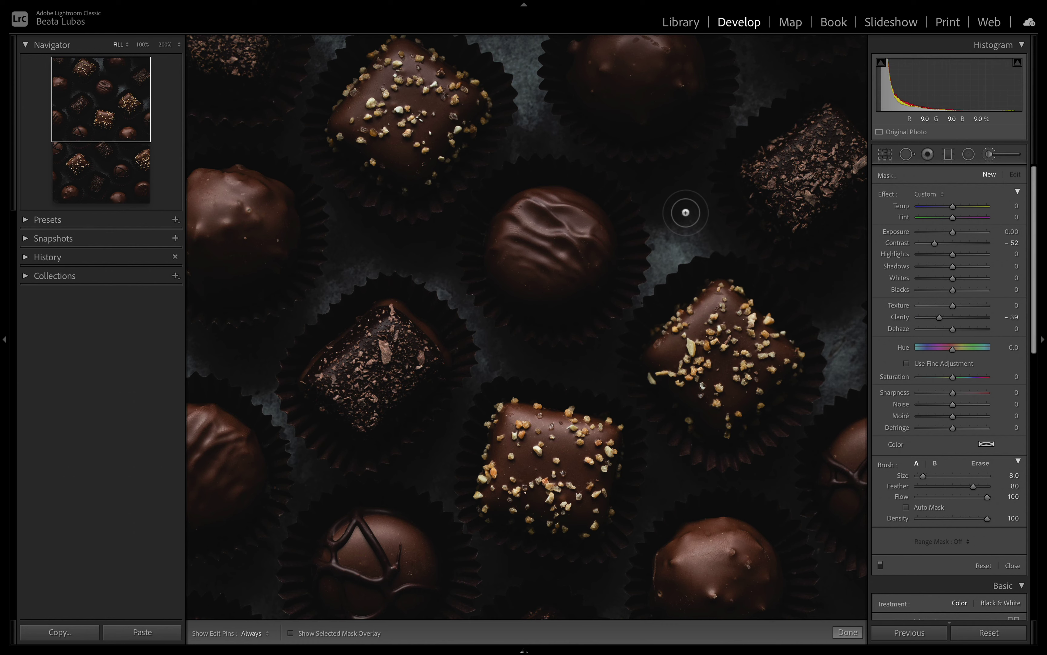
pyautogui.scroll(-1, 686, 213)
pyautogui.scroll(1, 686, 212)
pyautogui.press('h')
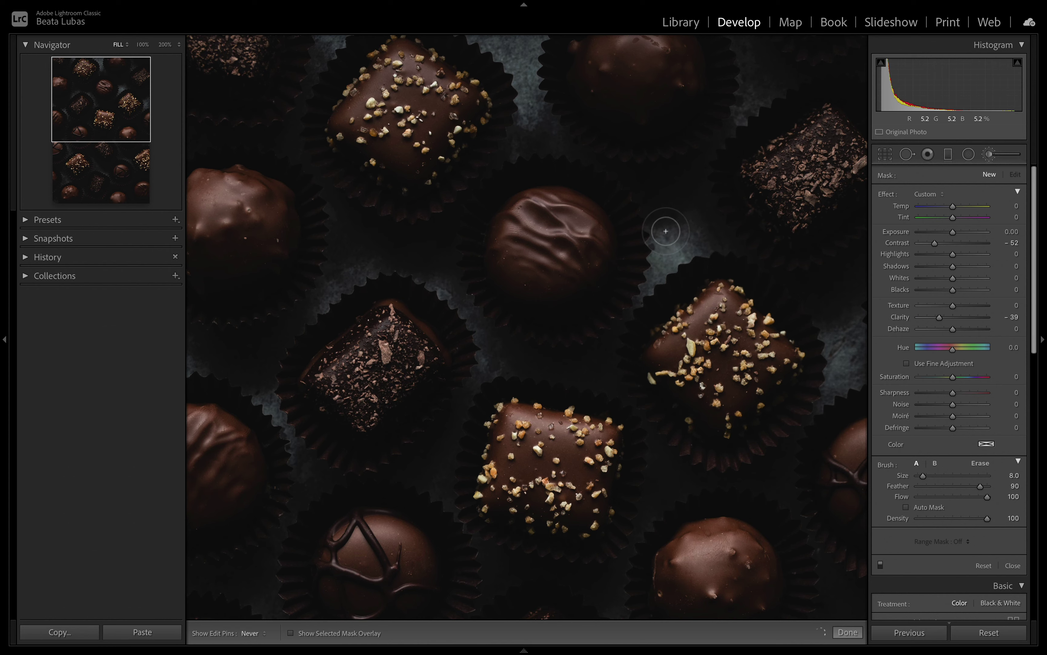
pyautogui.press('h')
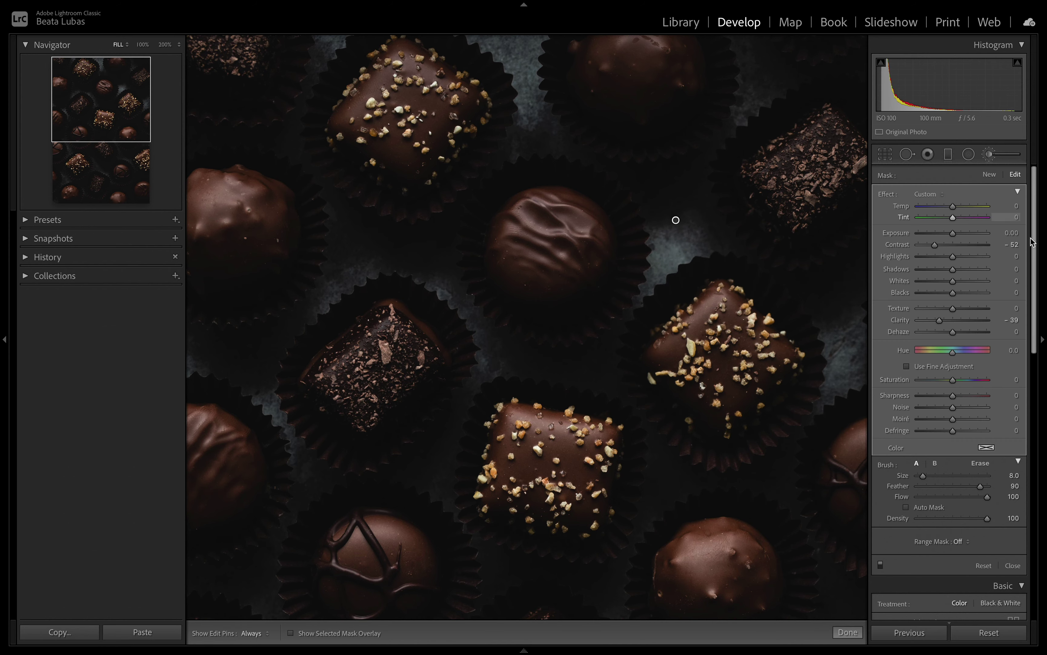
pyautogui.doubleClick(888, 194)
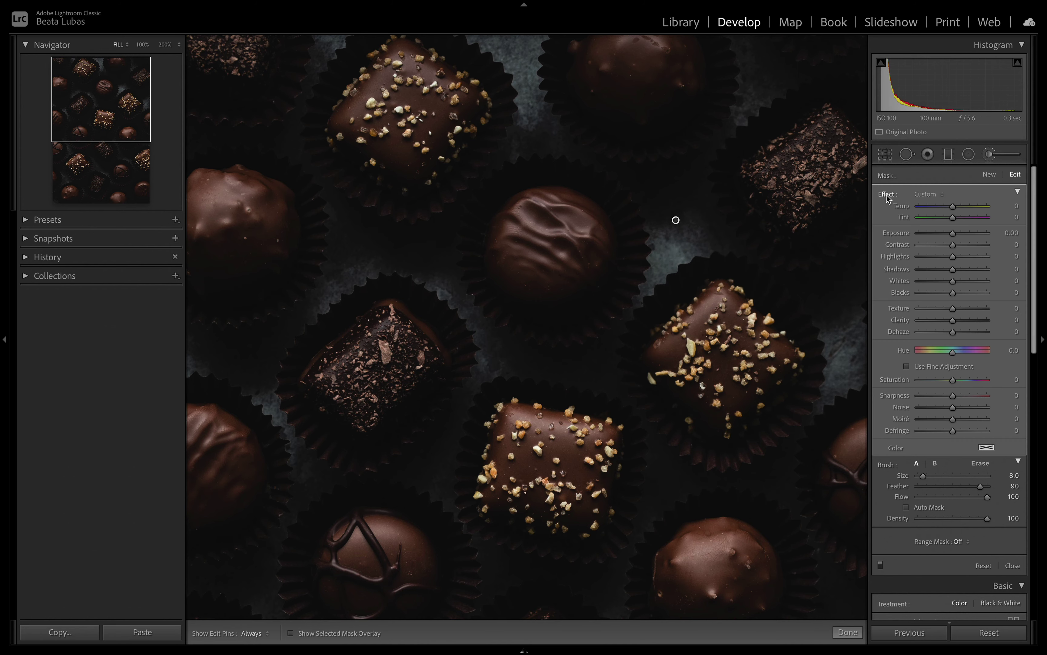
# Reduce the brush size to 6 and set the brush mask's Exposure to −0.49.
pyautogui.press('h')
pyautogui.press('[')
pyautogui.press('[')
pyautogui.press('h')
pyautogui.moveTo(954, 233); pyautogui.dragTo(950, 233)
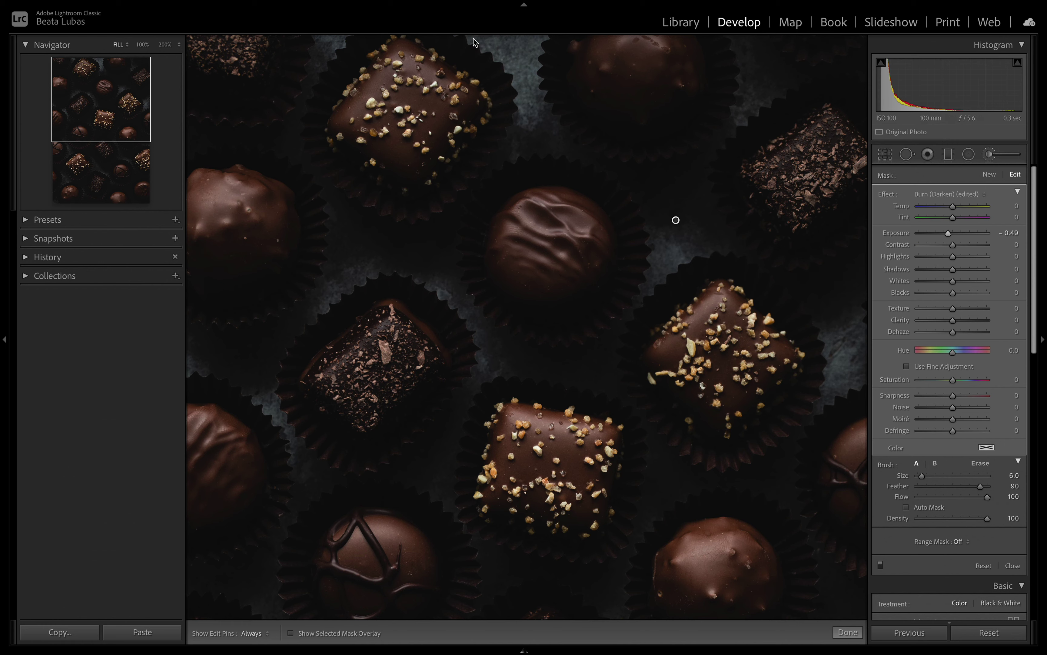
# Paint the darkening brush over the bright background gaps between the chocolates in the photo's upper half.
pyautogui.press('h')
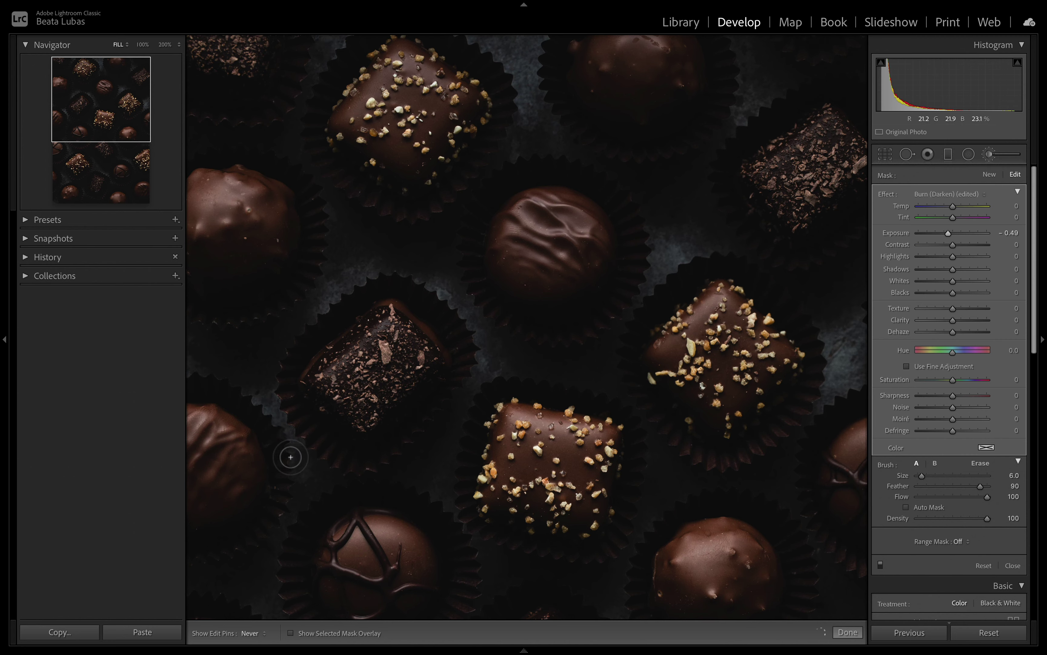
pyautogui.press('h')
pyautogui.press('h')
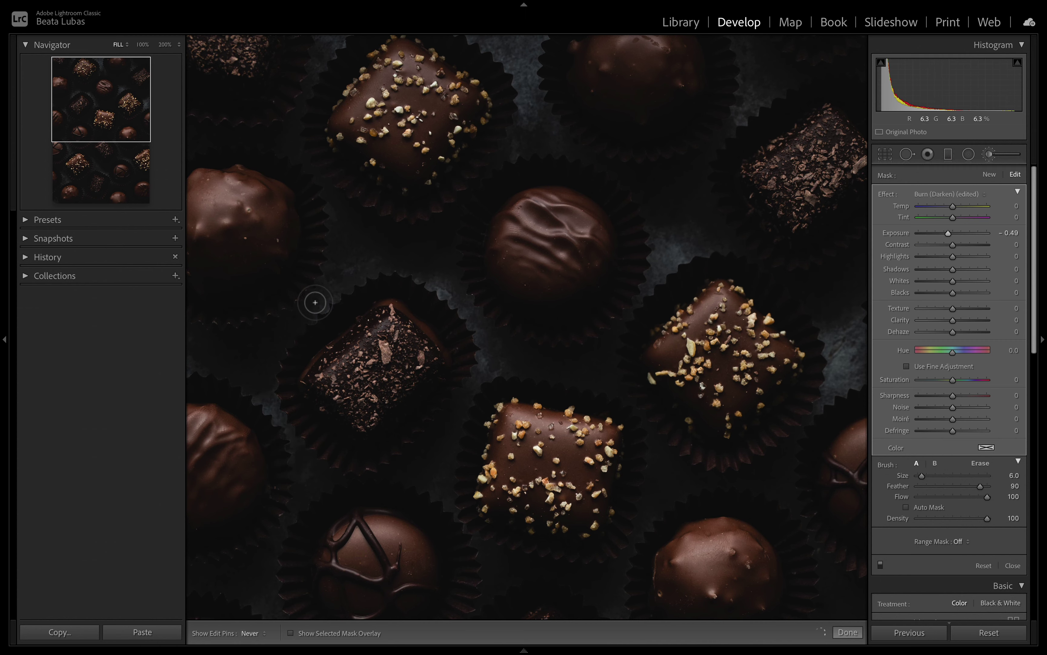
pyautogui.press('h')
pyautogui.moveTo(451, 296)
pyautogui.mouseDown()
pyautogui.moveTo(475, 317)
pyautogui.moveTo(472, 385)
pyautogui.mouseUp()
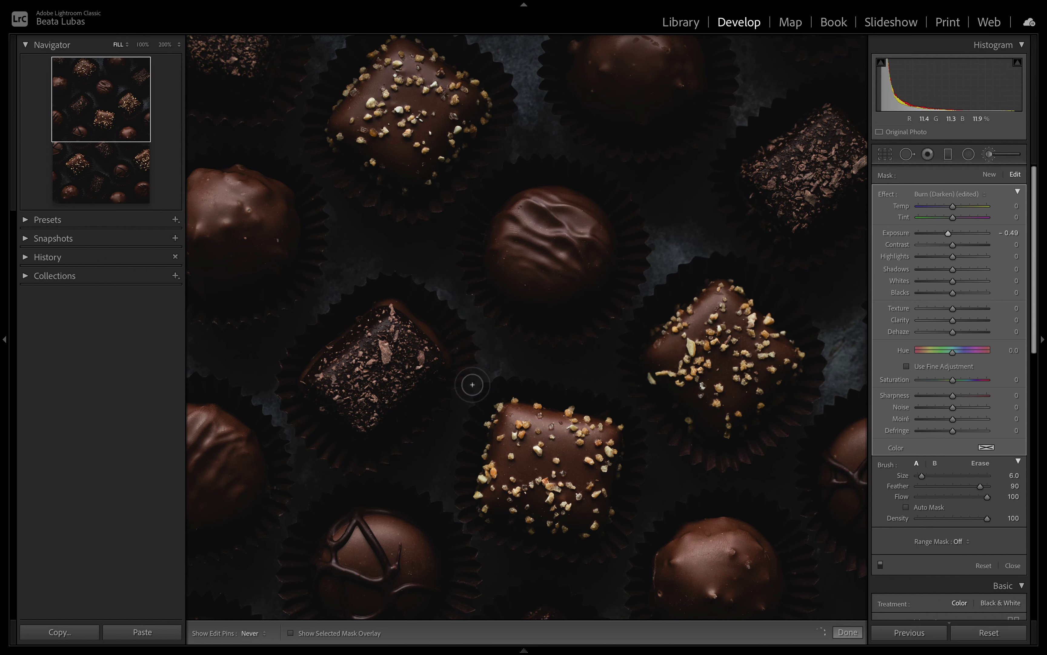
pyautogui.press('h')
pyautogui.press('h')
pyautogui.press('h')
pyautogui.press('h')
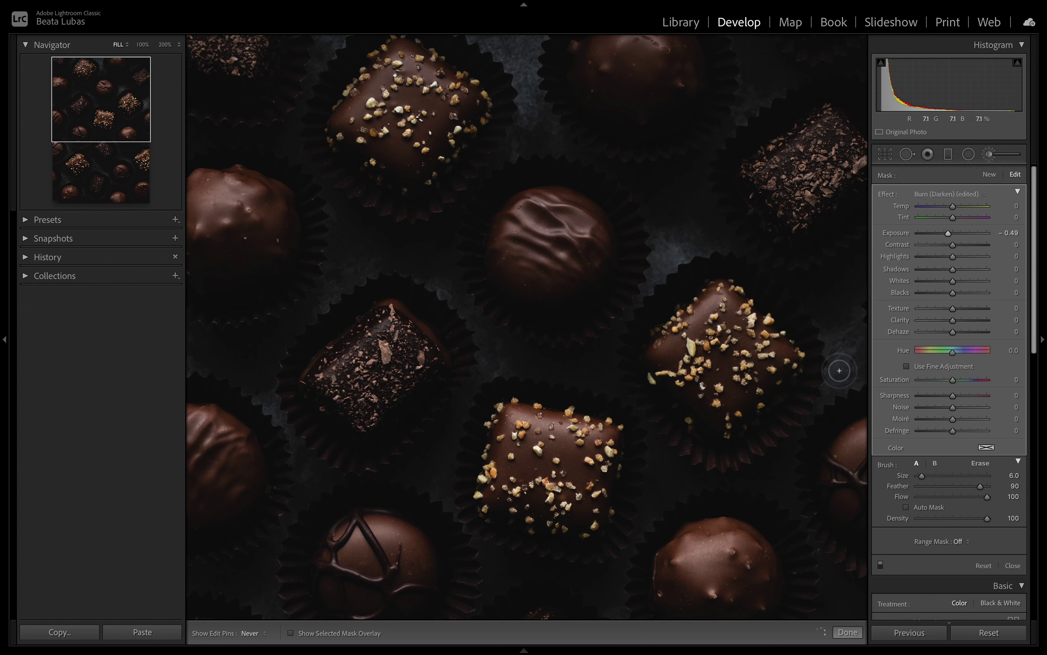
# Darken the brushed background further with Exposure at −0.64 and check the result on the whole photo.
pyautogui.press('h')
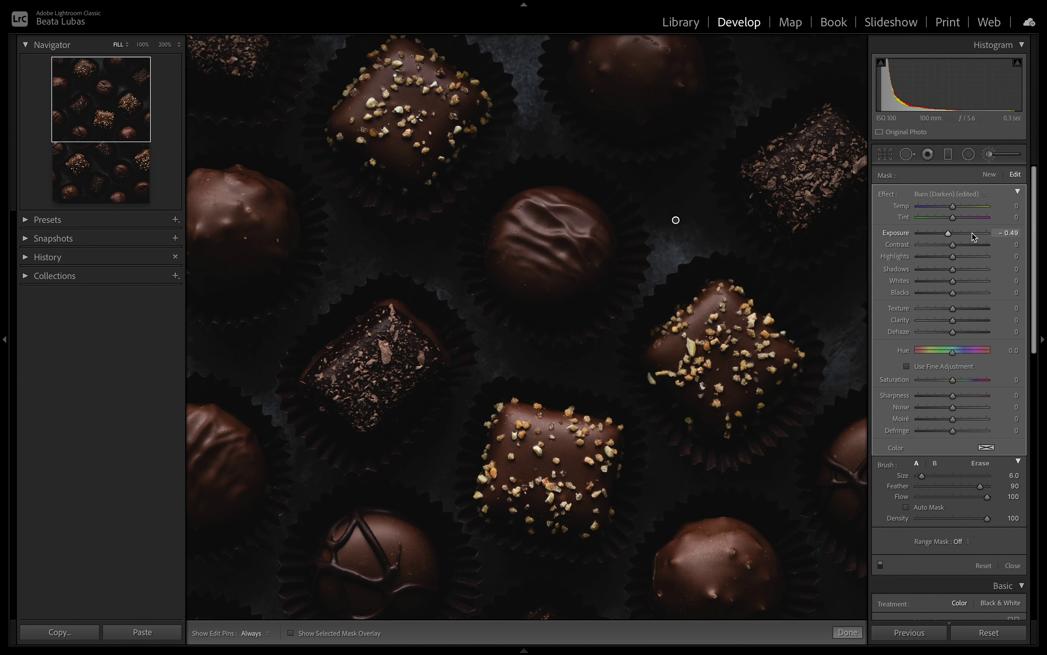
pyautogui.moveTo(949, 236); pyautogui.dragTo(946, 234)
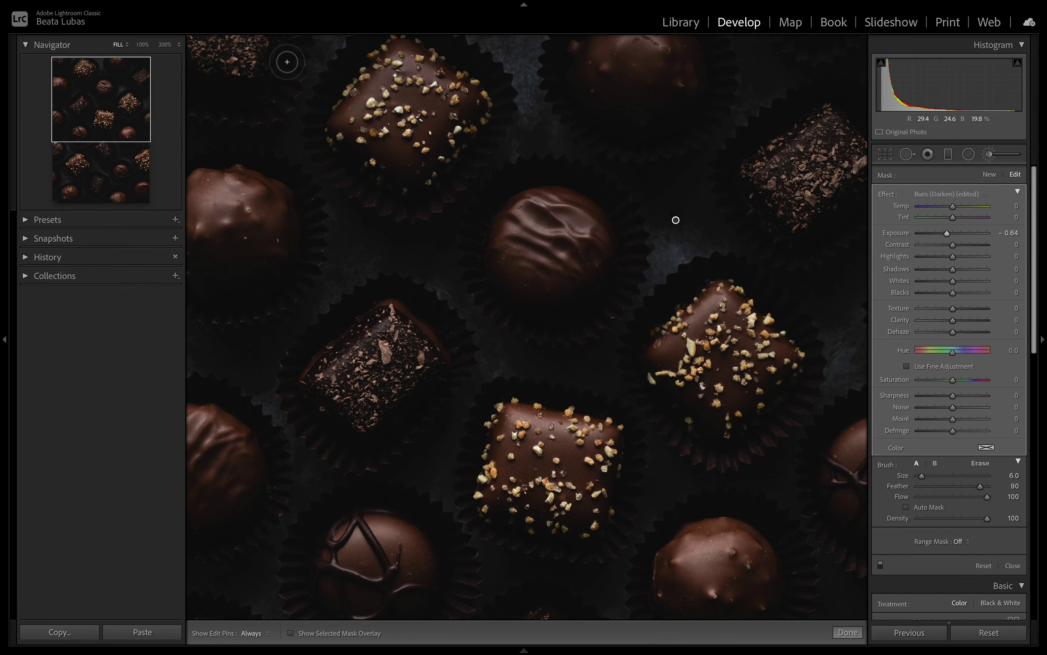
pyautogui.click(121, 48)
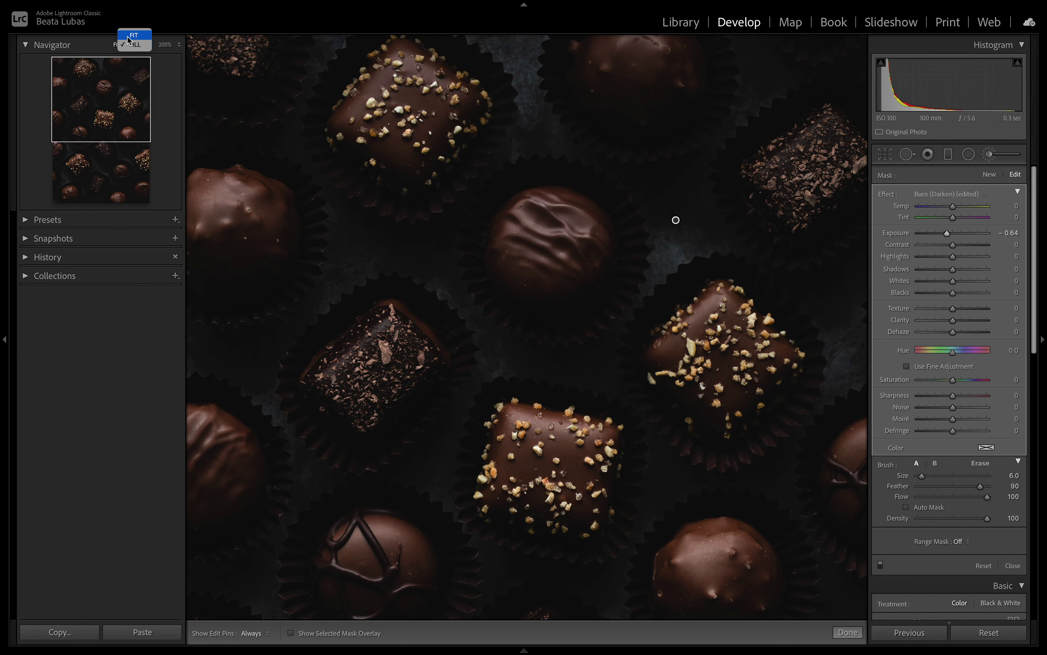
pyautogui.click(128, 40)
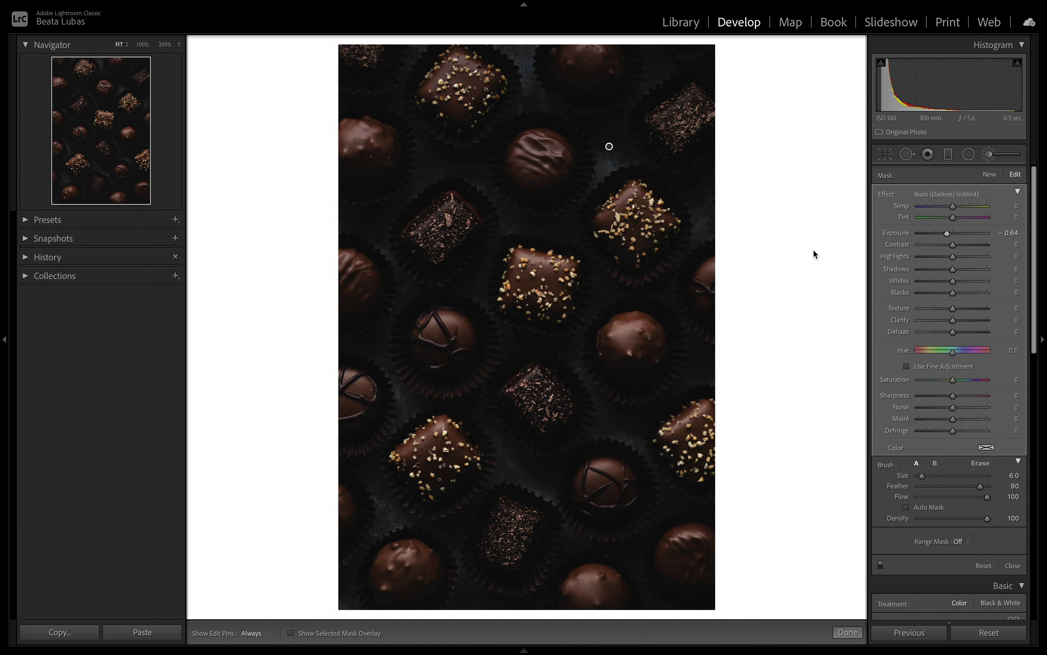
# Compare the photo with and without the brush mask, fine-tune the mask's Exposure around −0.61 with its pin hidden and shown, and finish brushing.
pyautogui.click(882, 564)
pyautogui.click(882, 564)
pyautogui.moveTo(948, 234); pyautogui.dragTo(948, 234)
pyautogui.press('h')
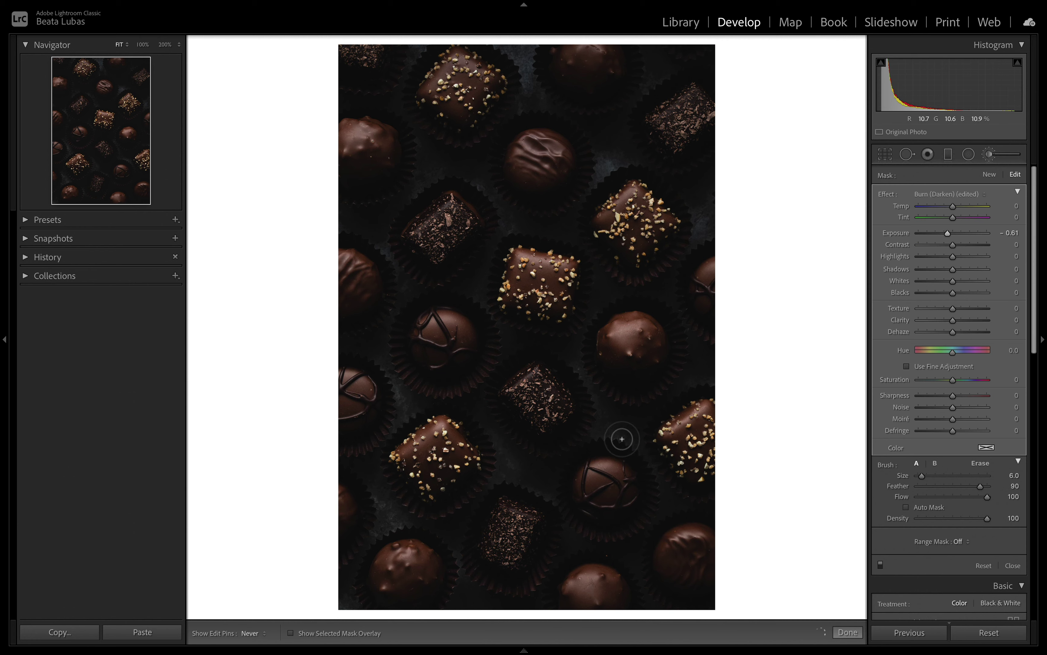
pyautogui.press('h')
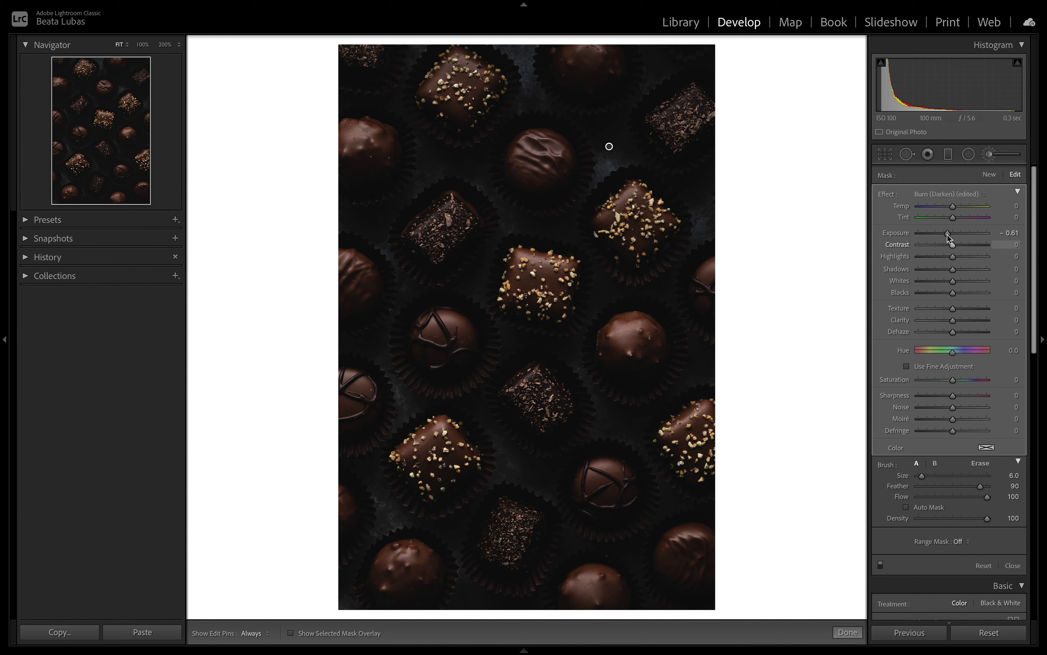
pyautogui.moveTo(948, 234); pyautogui.dragTo(946, 233)
pyautogui.press('k')
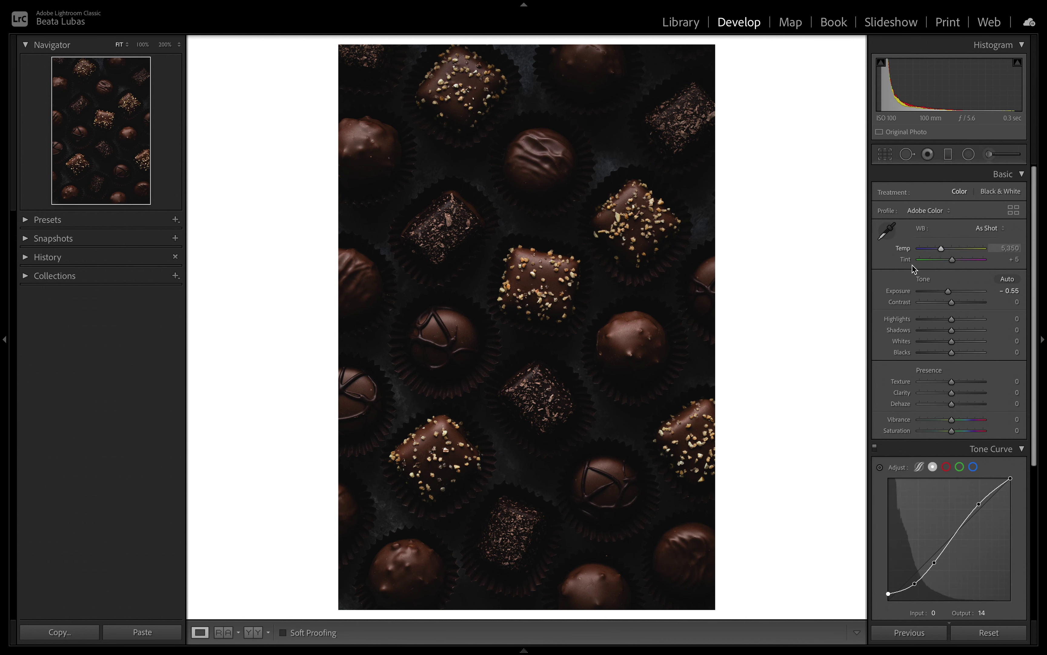
# Warm the photo's white balance slightly by setting Temp to 5,412 and Tint to +8.
pyautogui.moveTo(942, 250); pyautogui.dragTo(943, 252)
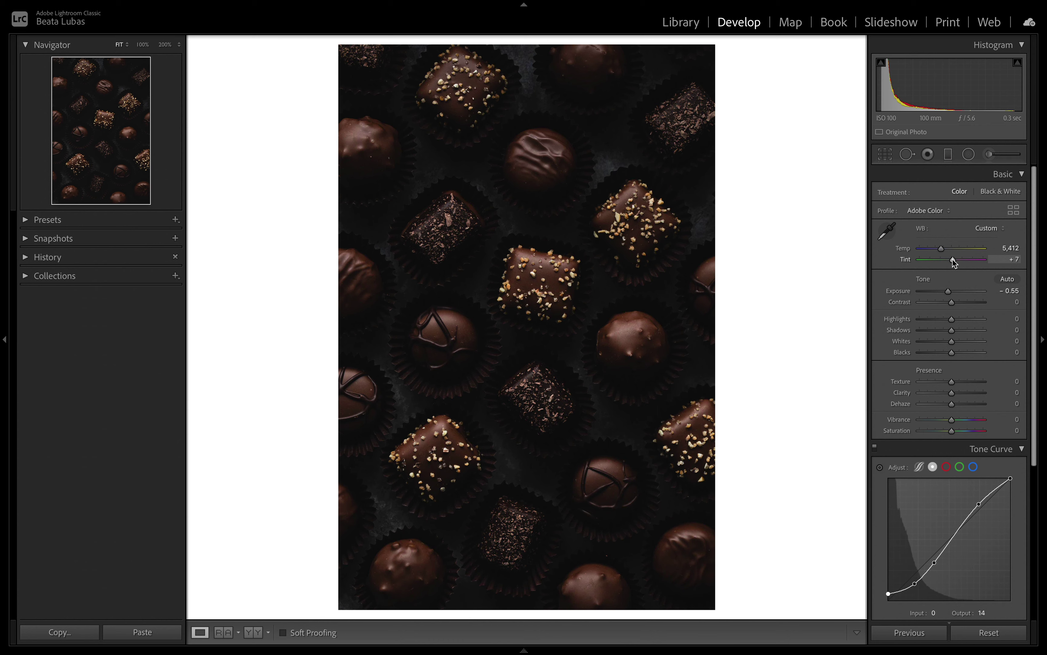
pyautogui.click(1009, 259)
pyautogui.write('8')
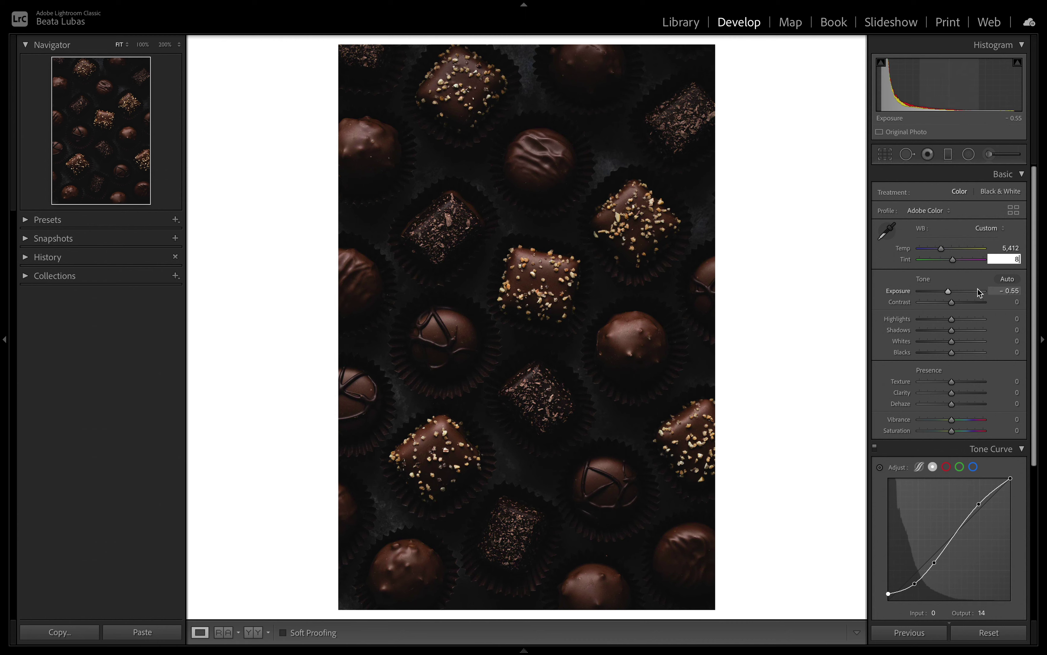
# Sharpen the photo with Amount 59 and Masking 37, and compare the before and after versions side by side.
pyautogui.moveTo(1034, 268); pyautogui.dragTo(1035, 444)
pyautogui.click(1015, 534)
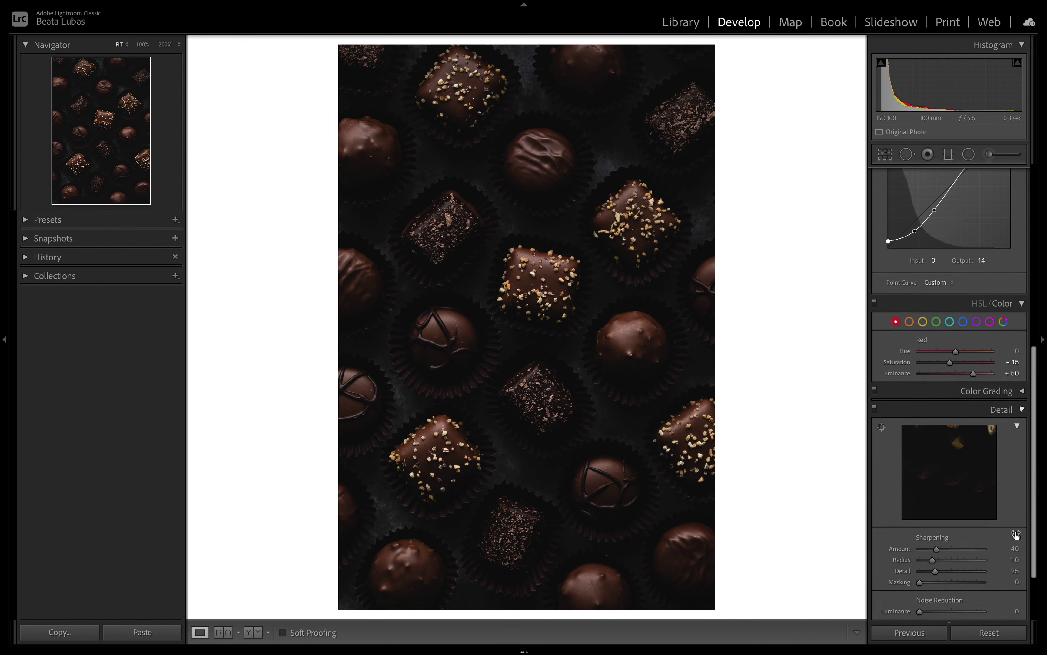
pyautogui.moveTo(1035, 398); pyautogui.dragTo(1035, 437)
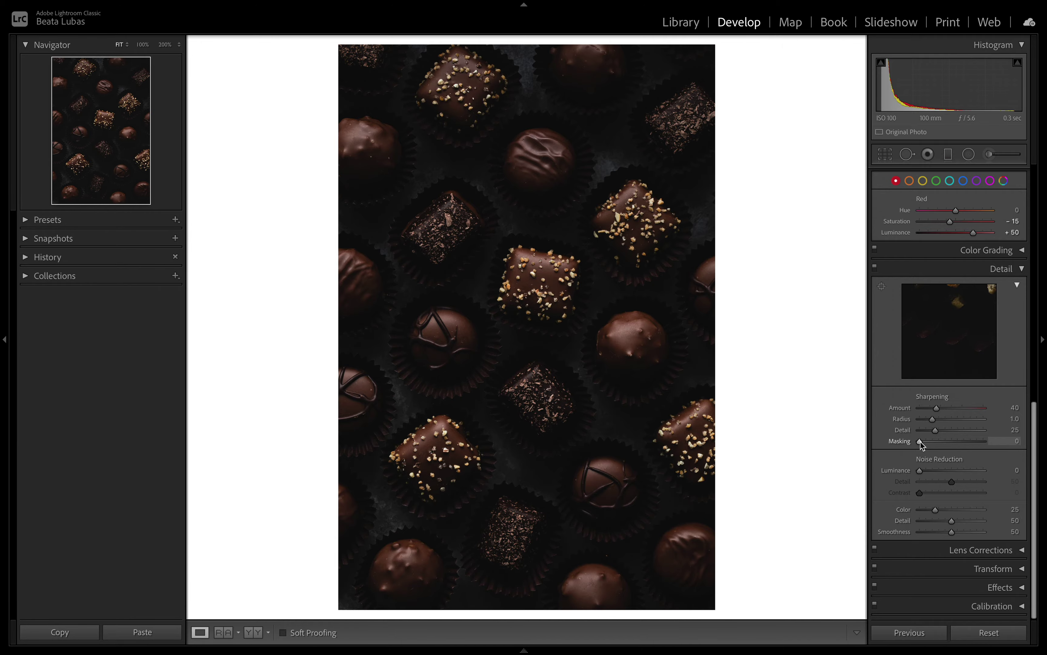
pyautogui.moveTo(920, 442); pyautogui.dragTo(946, 408)
pyautogui.press('y')
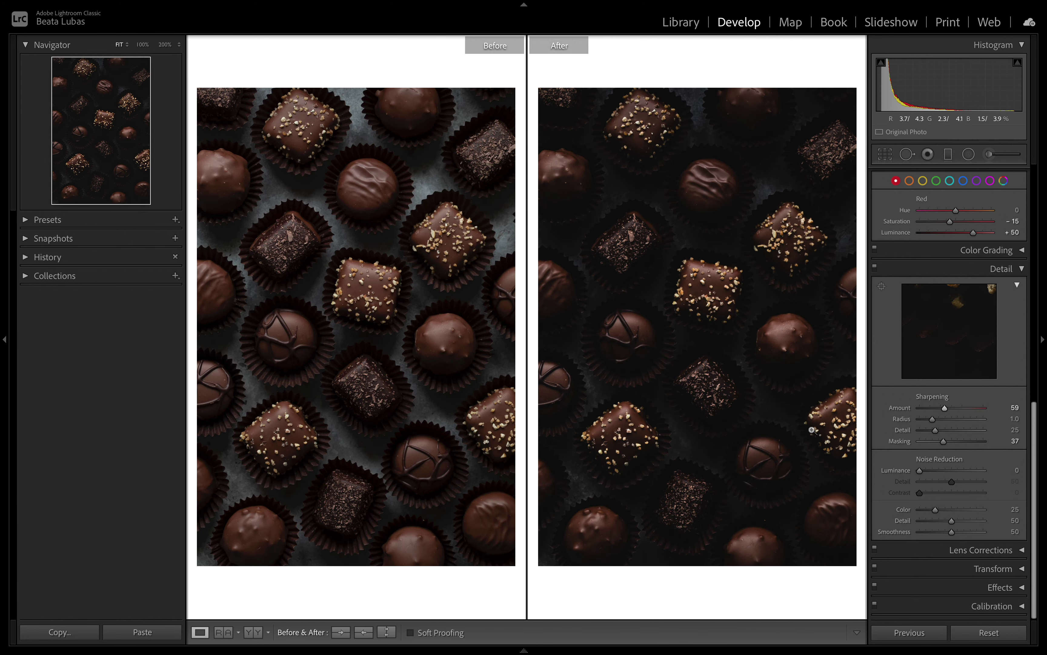